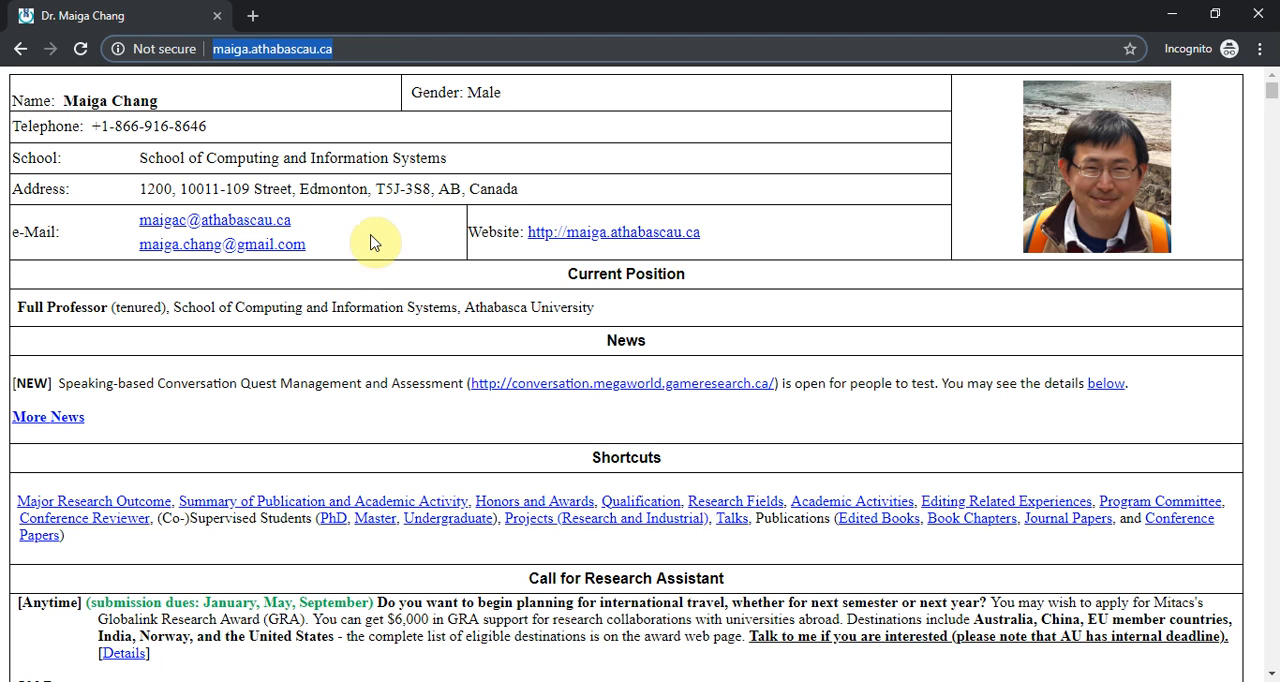
type("http://conversation.megaworld.game-server.ca")
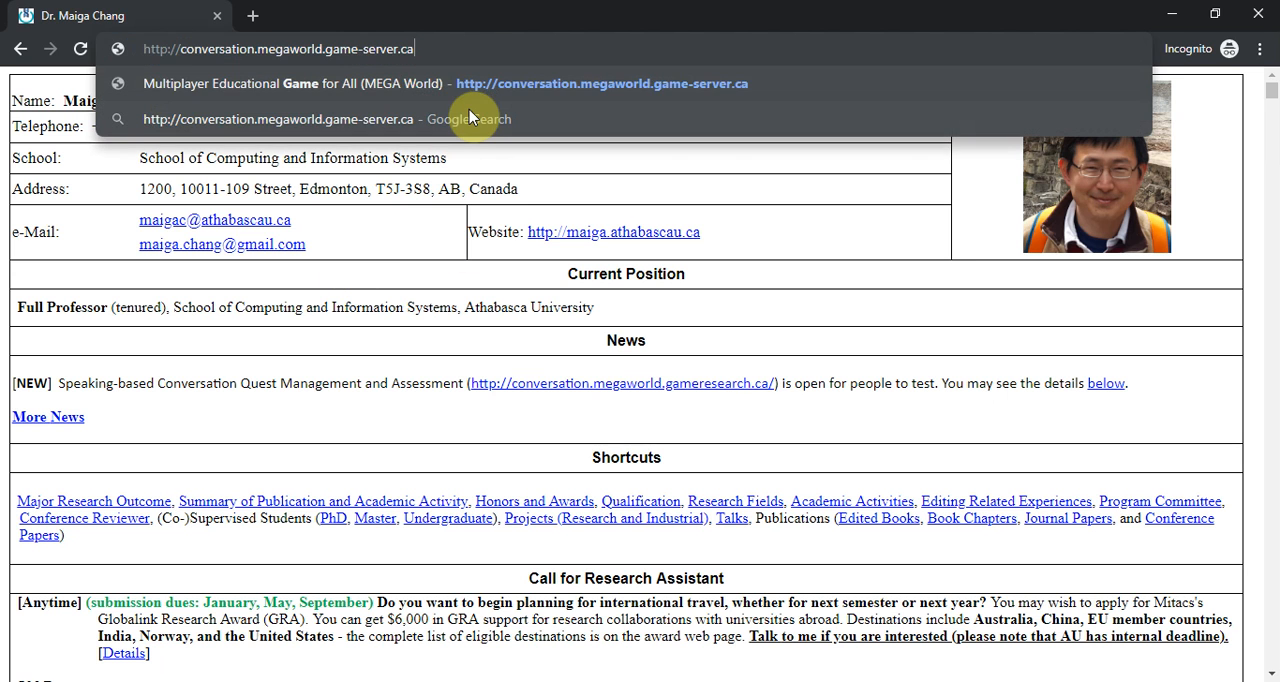
key("Return")
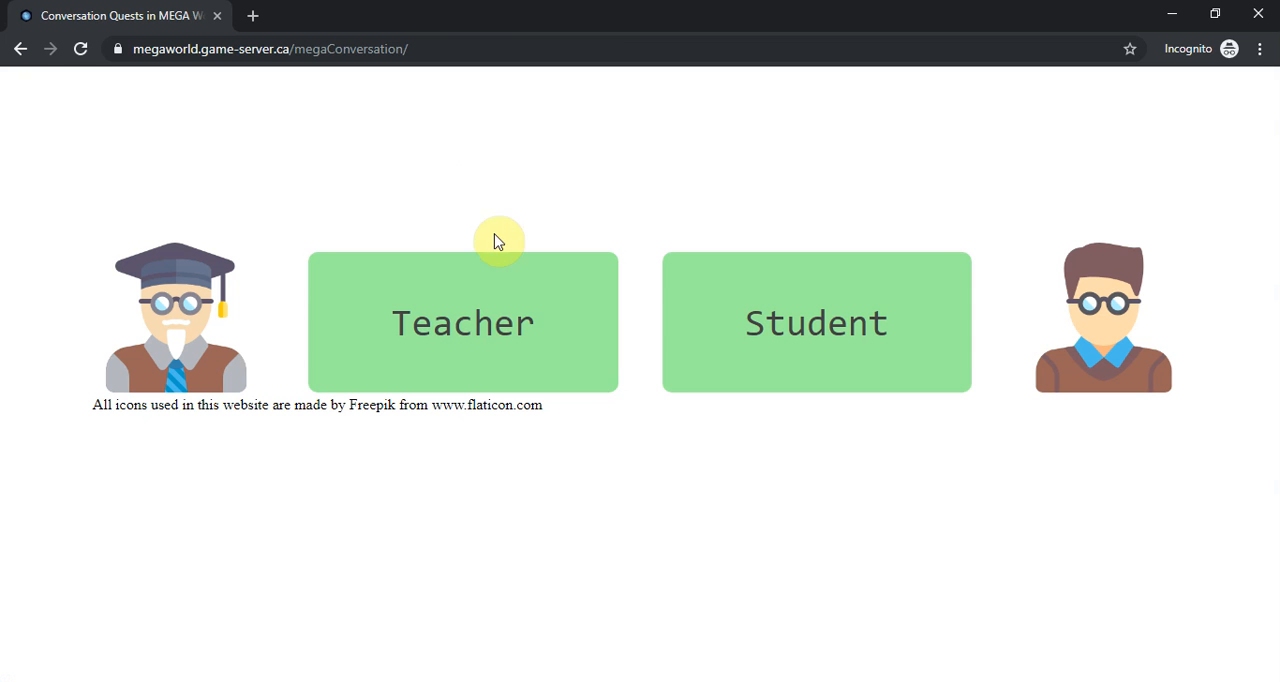
left_click(504, 316)
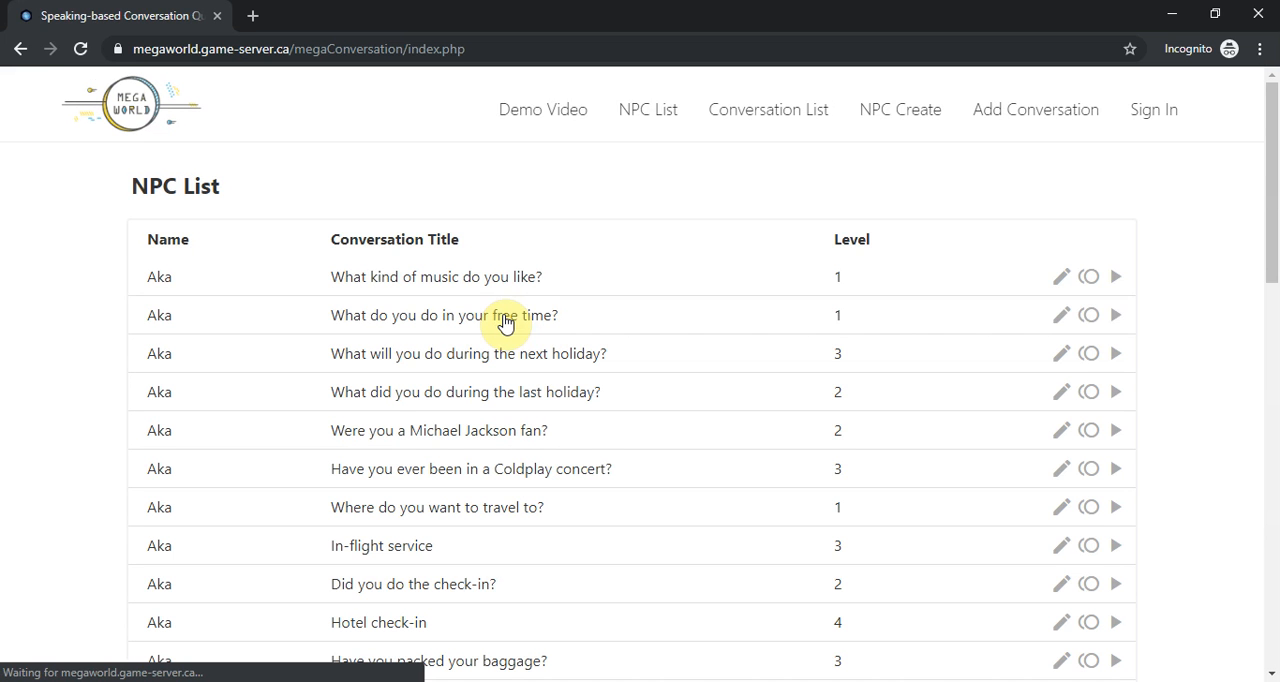
- Sign in to the teacher account with its username and password
left_click(1156, 111)
left_click(241, 254)
type("suzinara")
key("Tab")
type("••••••••••••")
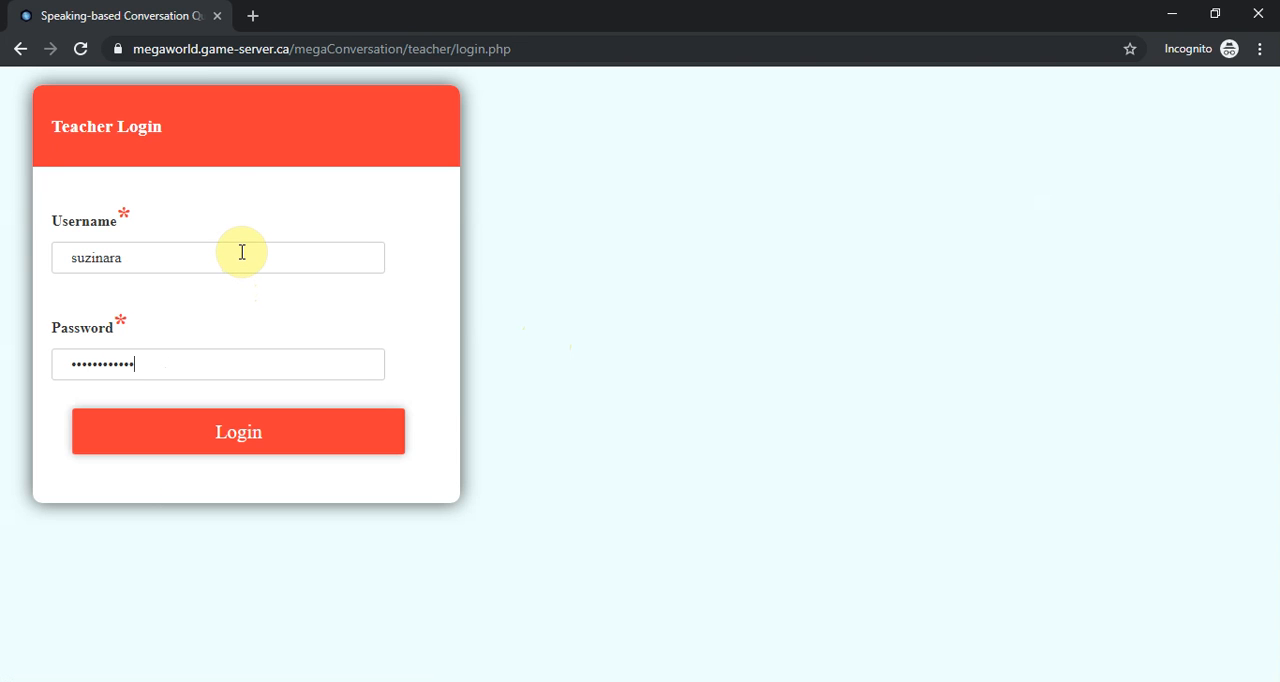
type("••••")
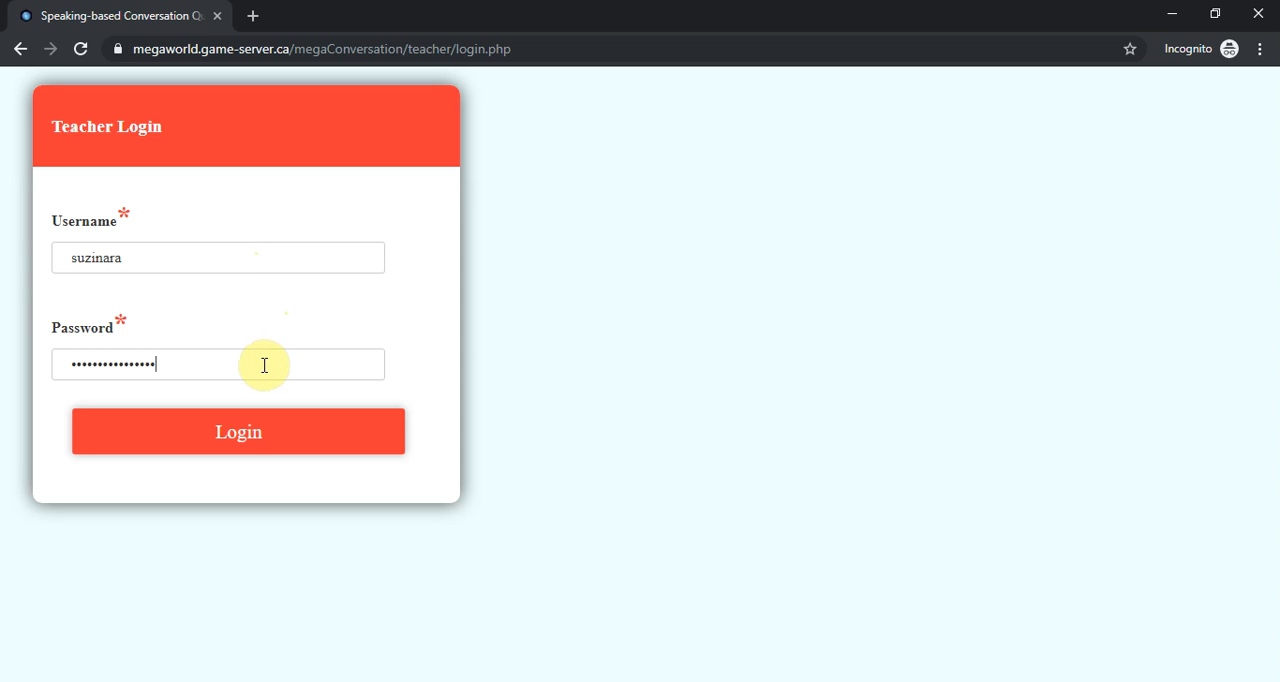
left_click(236, 432)
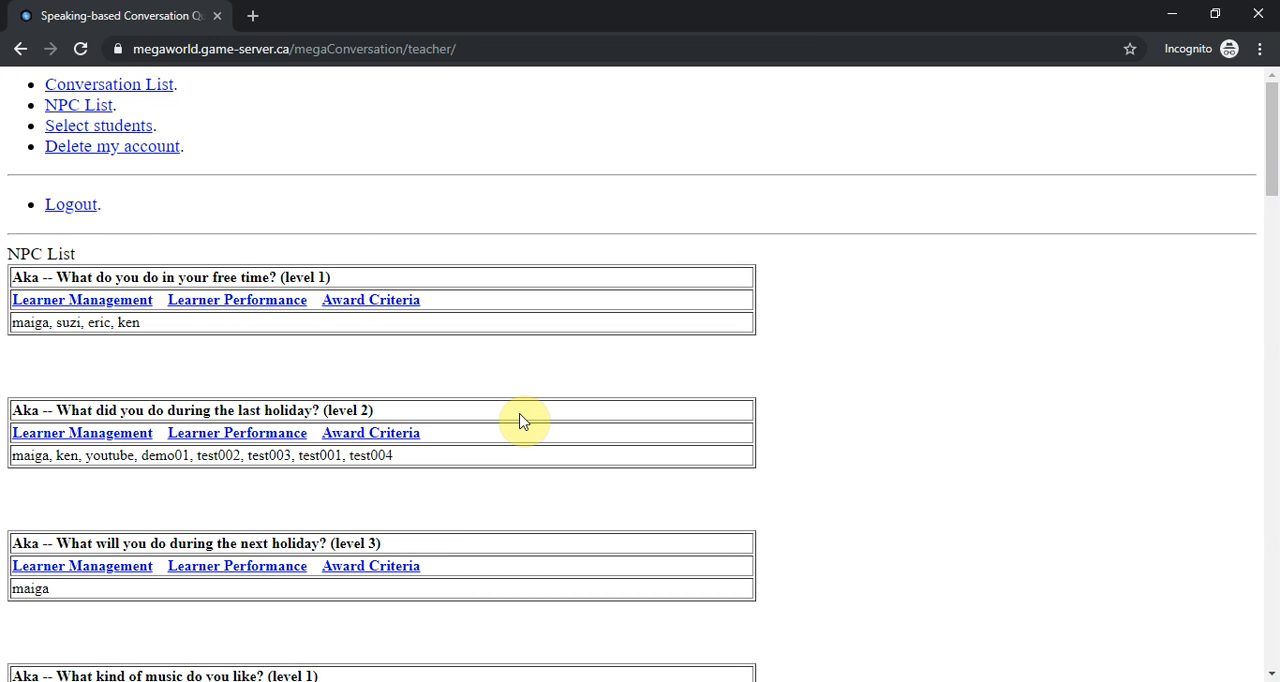
- Look through the NPC list with its conversations, levels and assigned learners
scroll(451, 466, "down", 5)
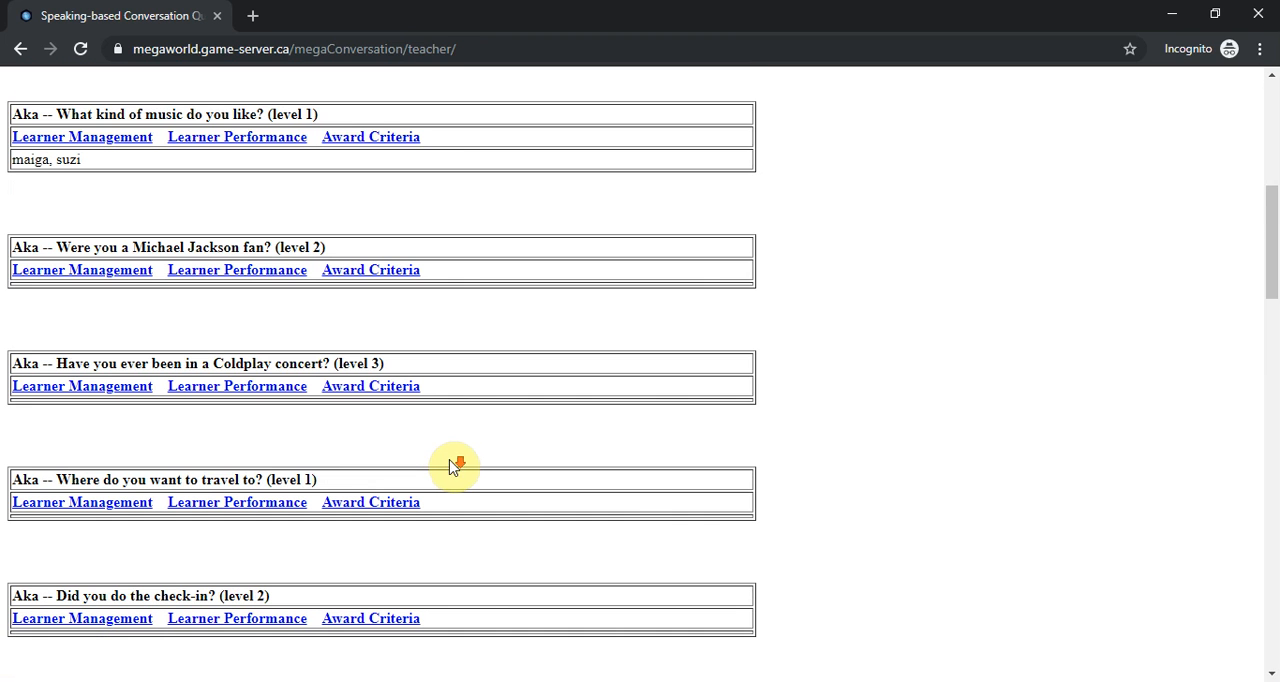
scroll(430, 466, "down", 5)
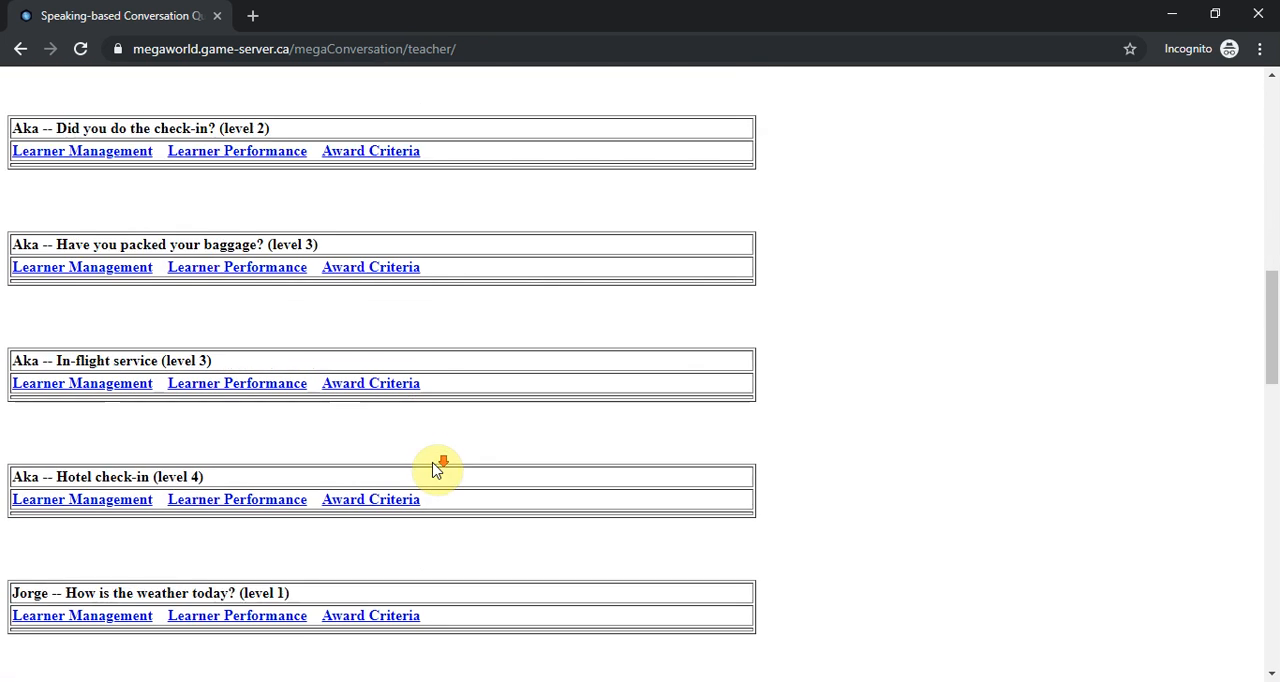
scroll(436, 470, "down", 3)
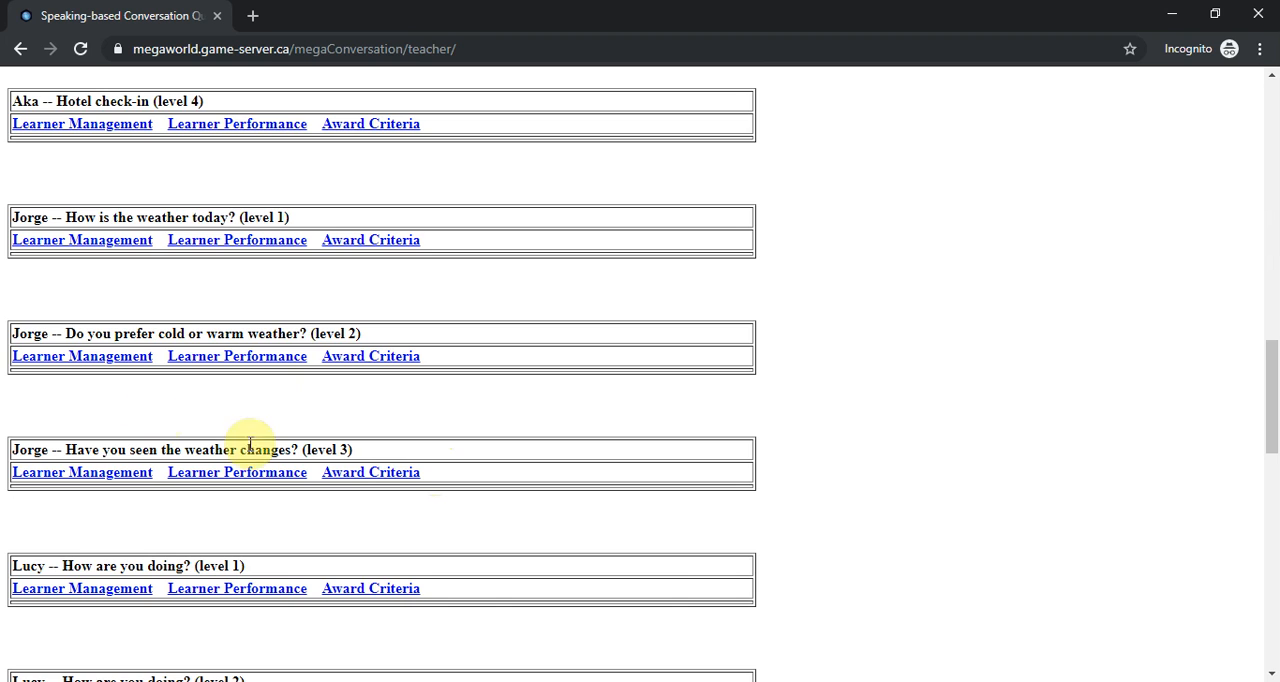
scroll(300, 465, "down", 1)
scroll(346, 471, "down", 2)
scroll(577, 506, "up", 9)
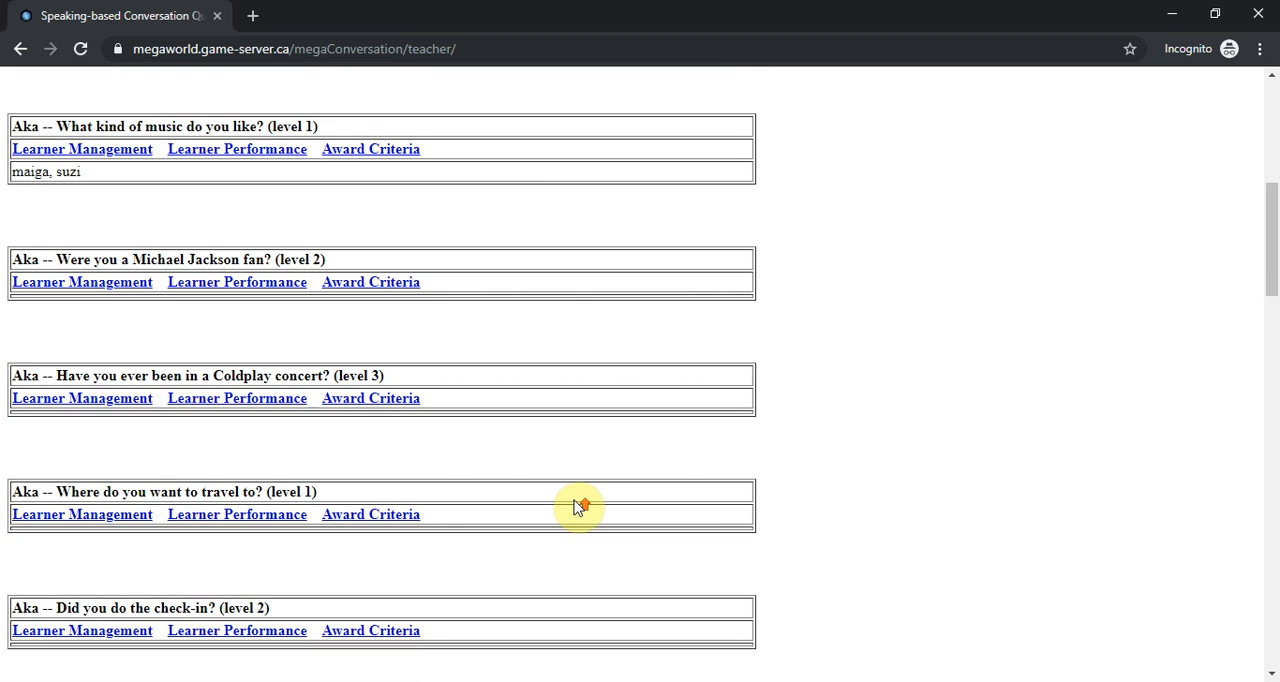
scroll(577, 508, "up", 5)
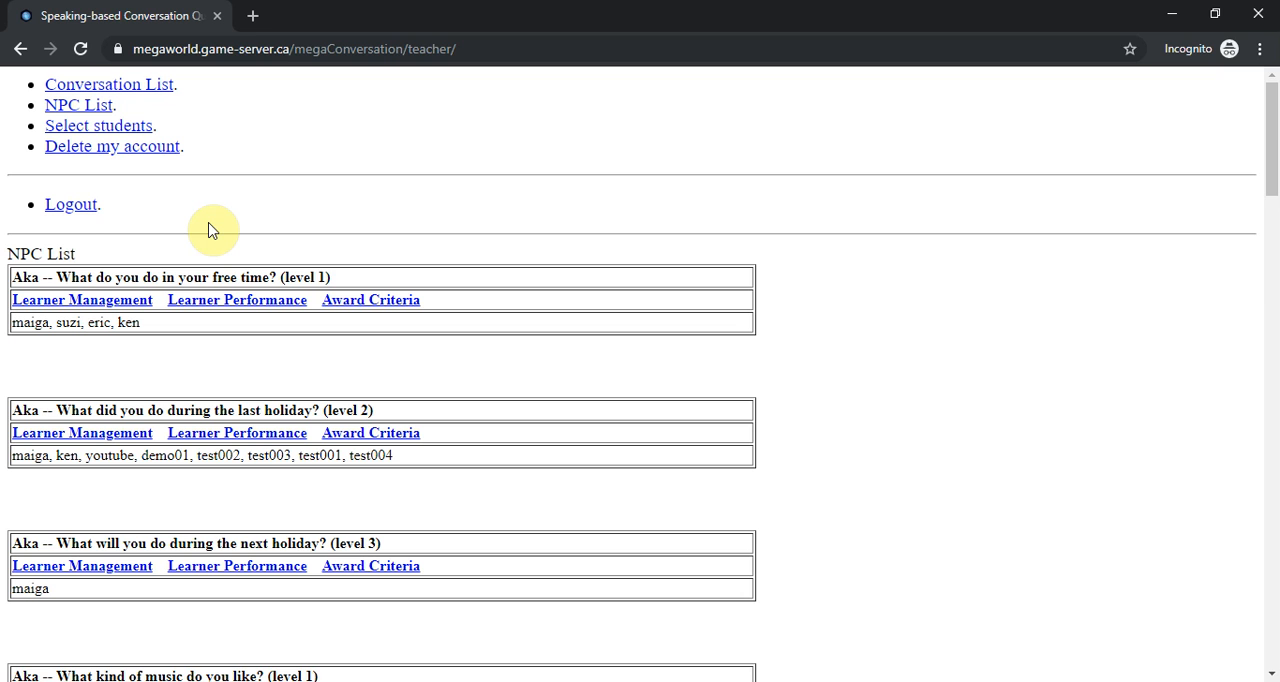
- Add learner test003 to the teacher's selected students and return to the main screen
left_click(112, 130)
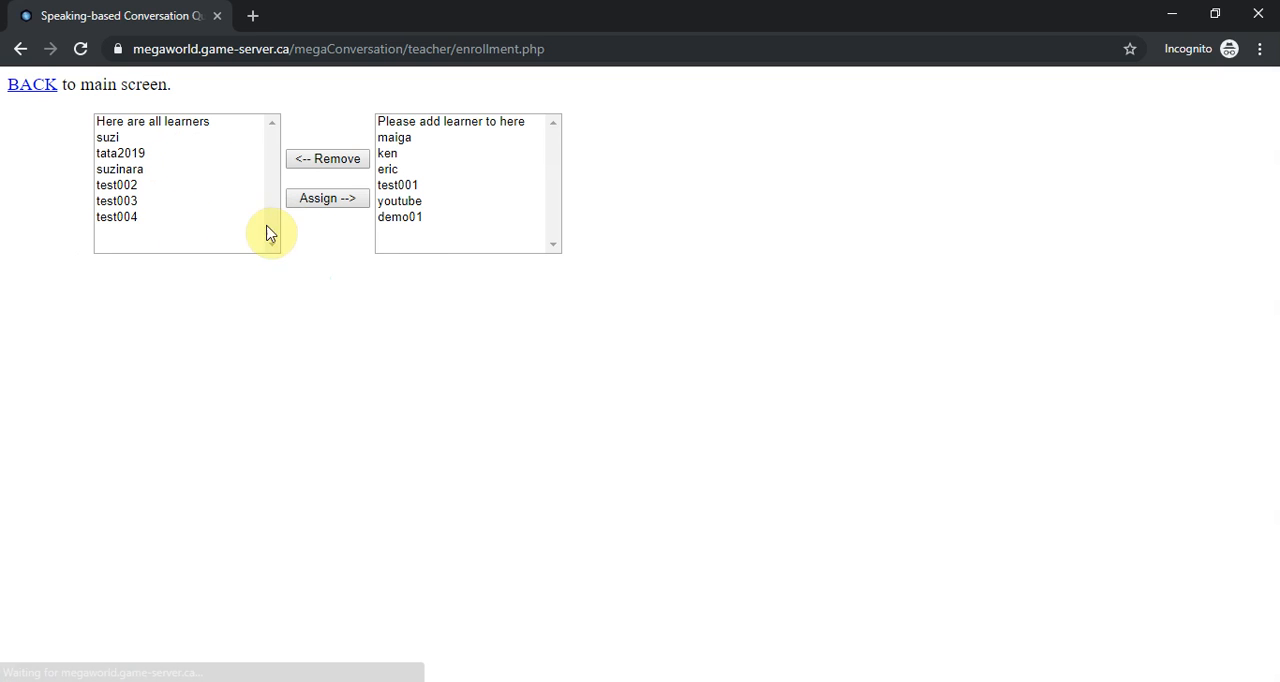
left_click(128, 203)
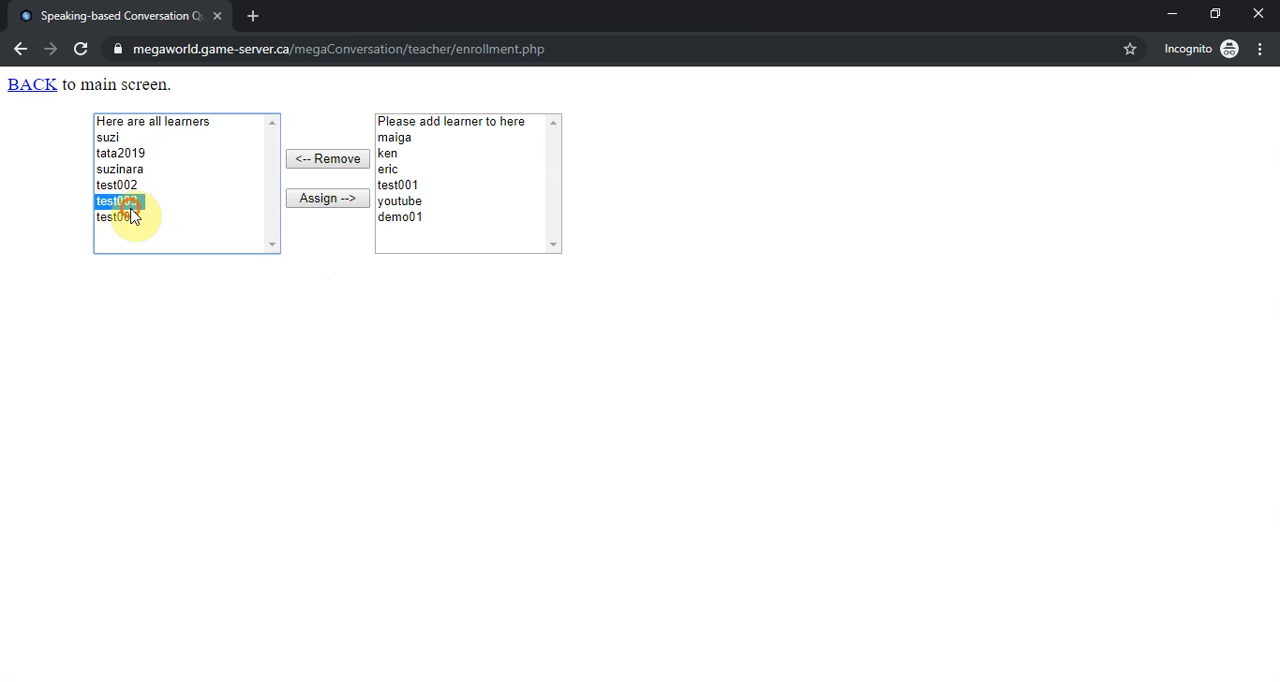
left_click(343, 199)
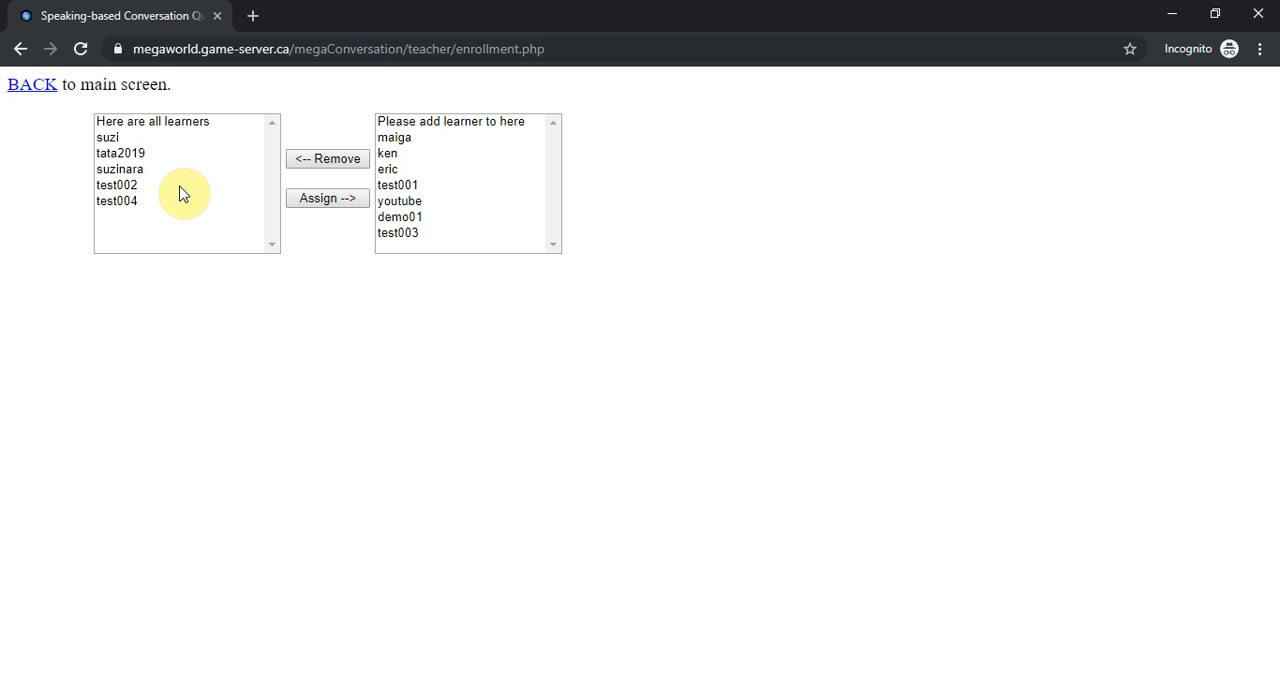
left_click(34, 86)
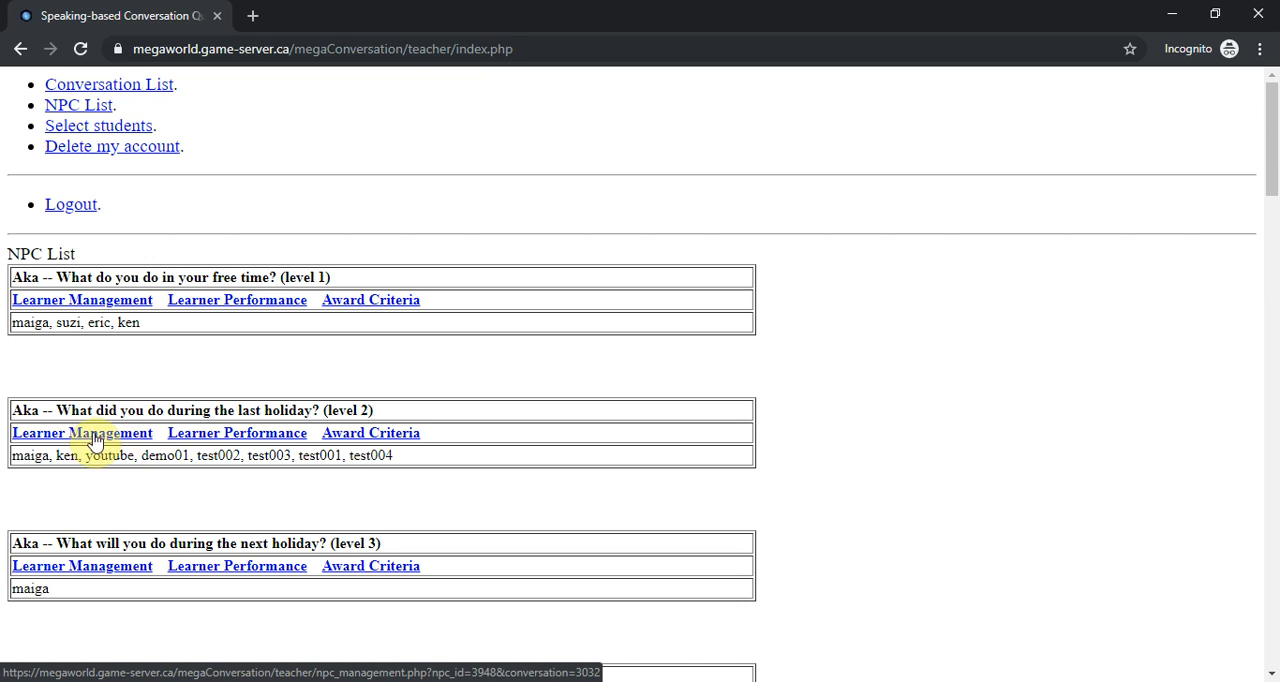
- Check the learners assigned to Aka's "What did you do during the last holiday?" conversation and open its learner performance report
left_click(93, 438)
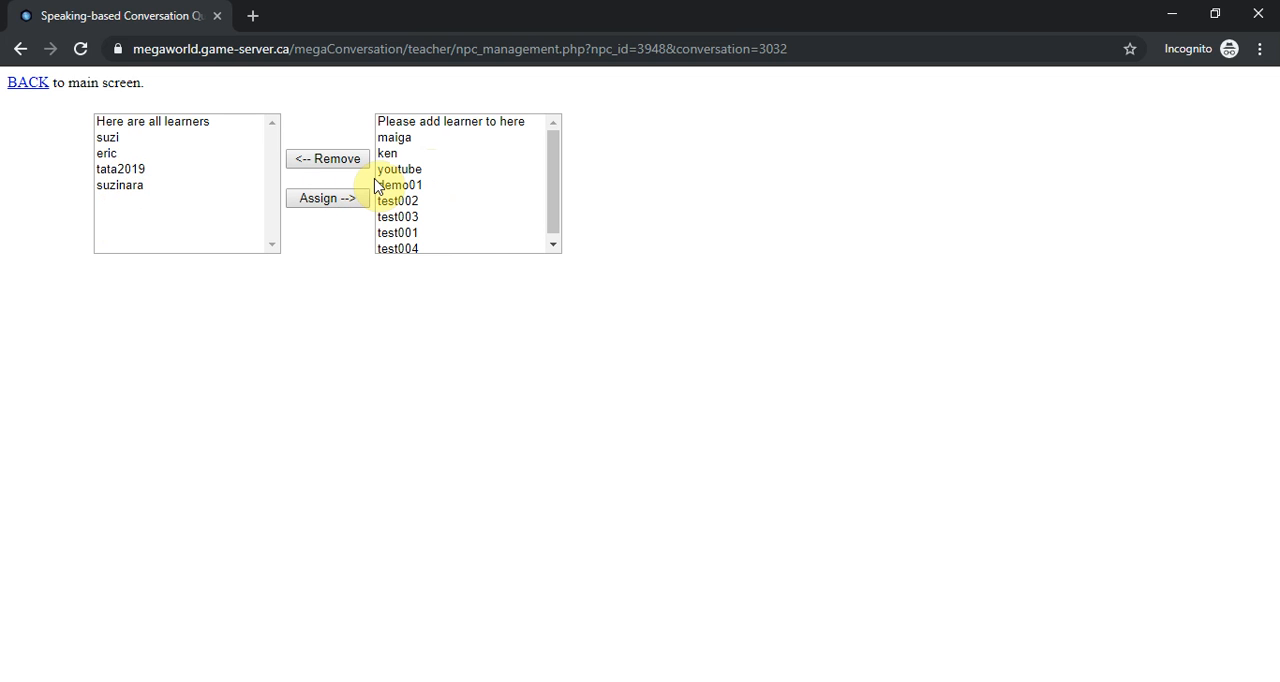
left_click(30, 84)
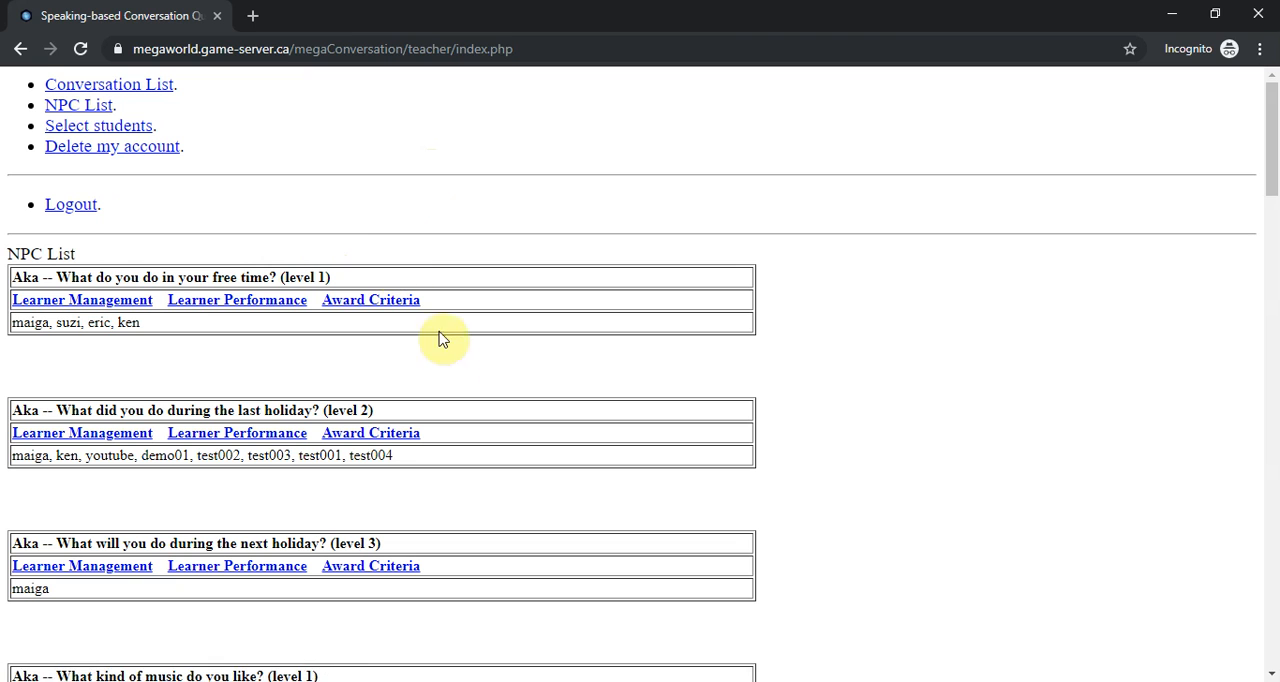
left_click(259, 433)
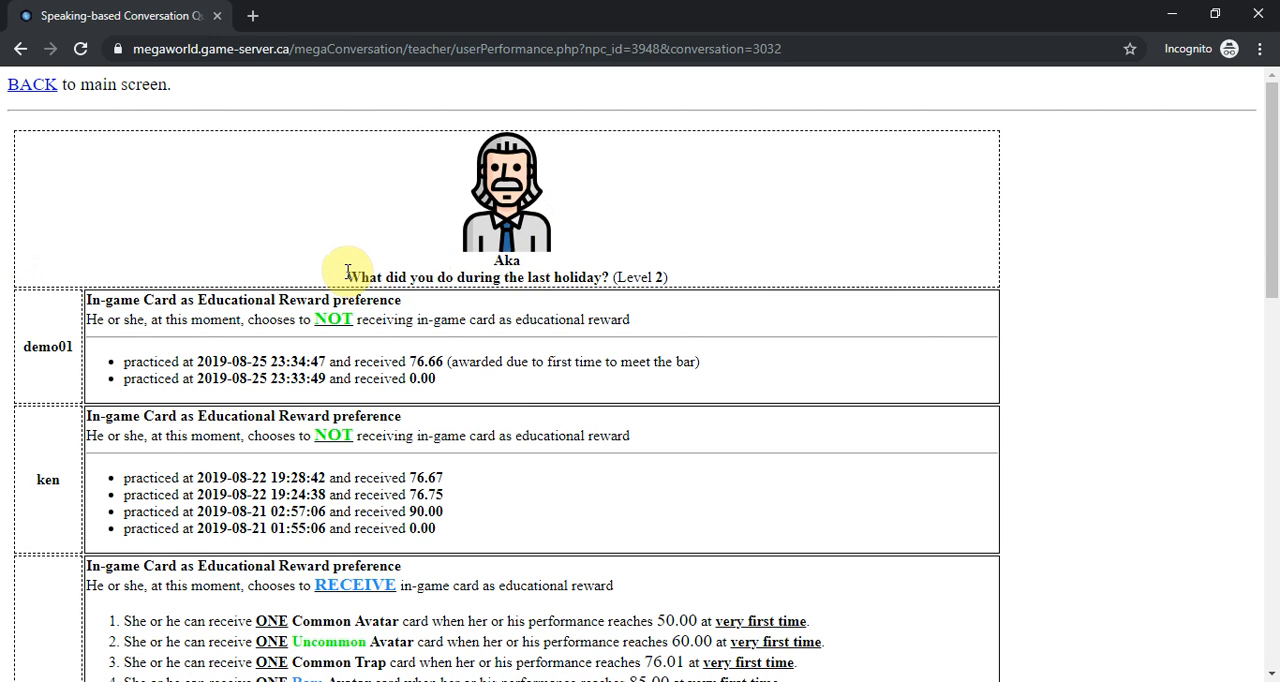
- Examine the listed learners' in-game card preferences and practice records, from demo01 down to test003
double_click(45, 346)
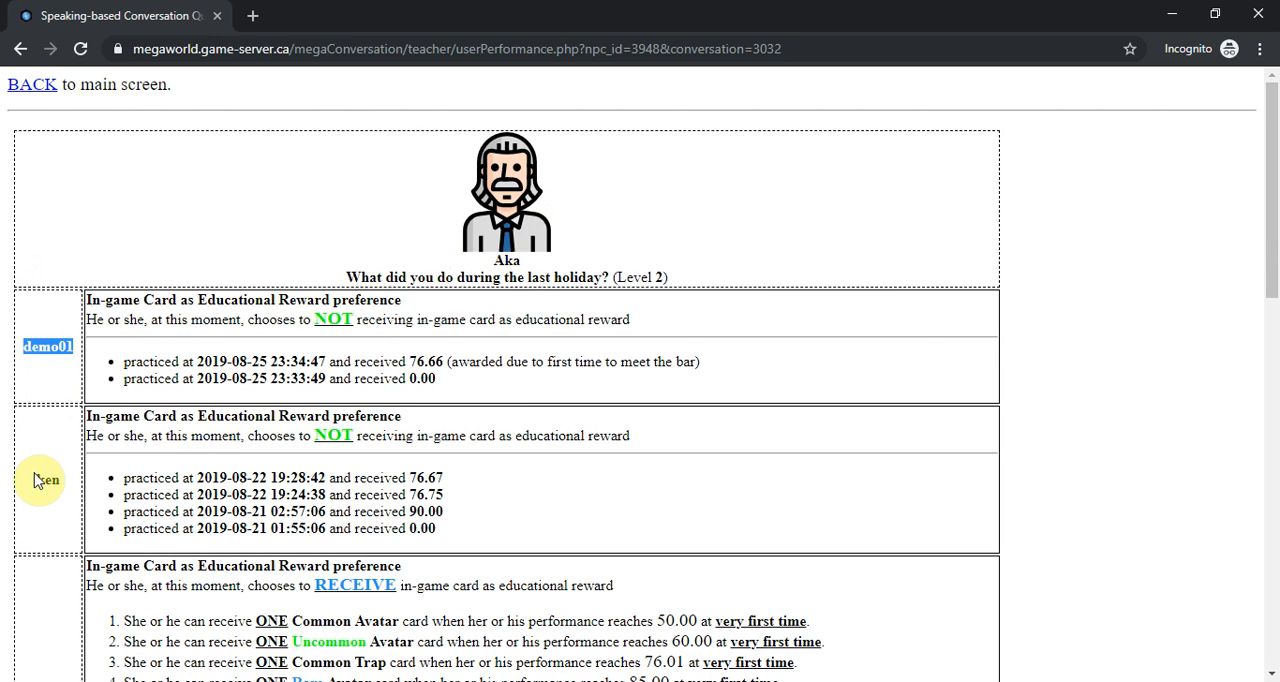
double_click(45, 481)
scroll(37, 557, "down", 2)
left_click(40, 568)
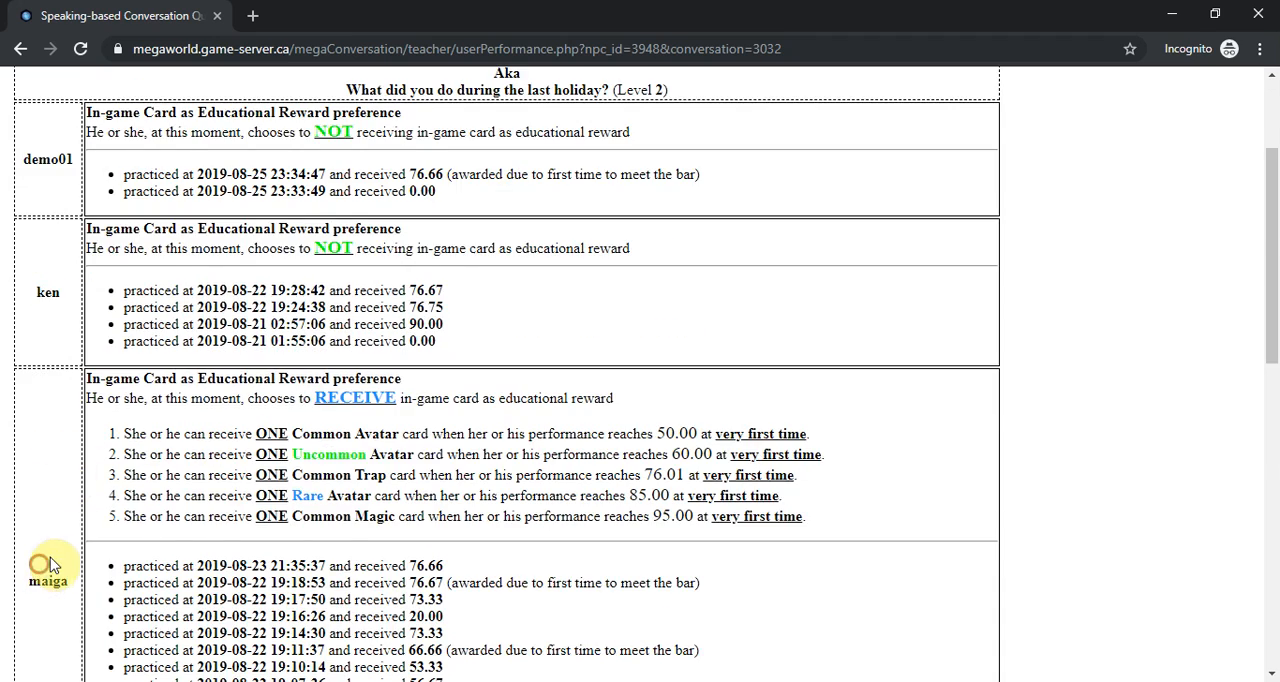
scroll(55, 560, "down", 3)
scroll(130, 572, "up", 2)
scroll(130, 572, "up", 2)
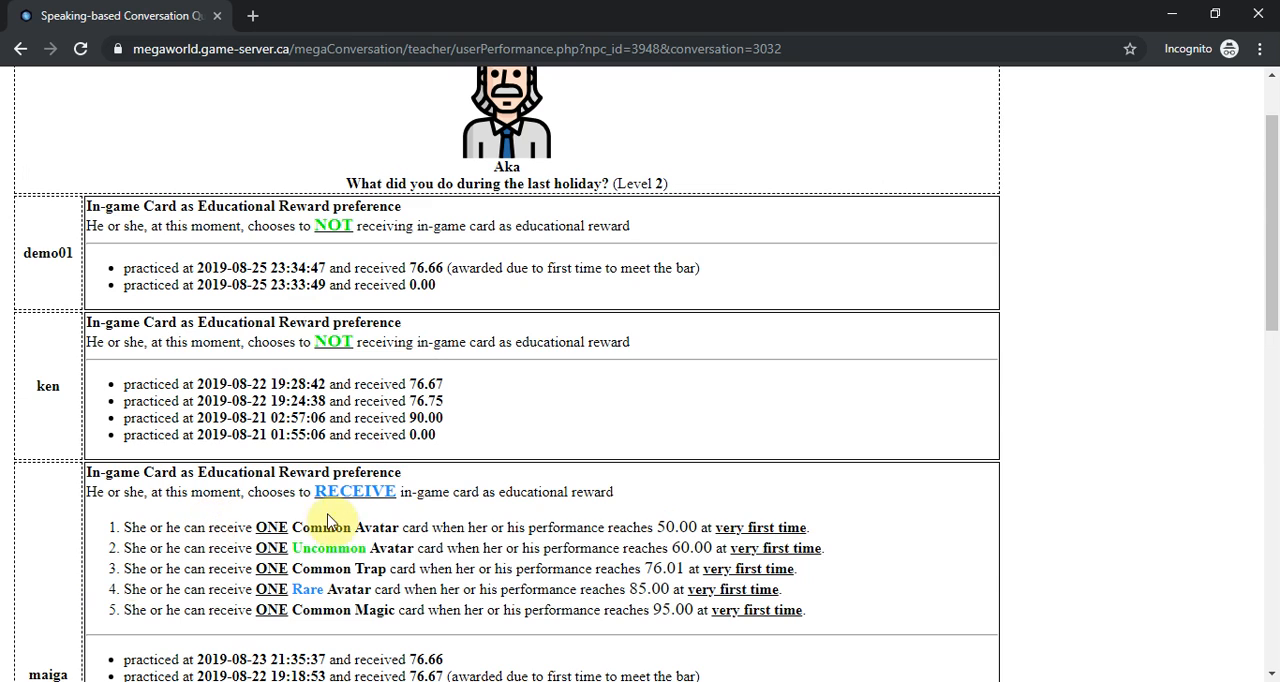
scroll(348, 492, "down", 6)
scroll(348, 492, "down", 4)
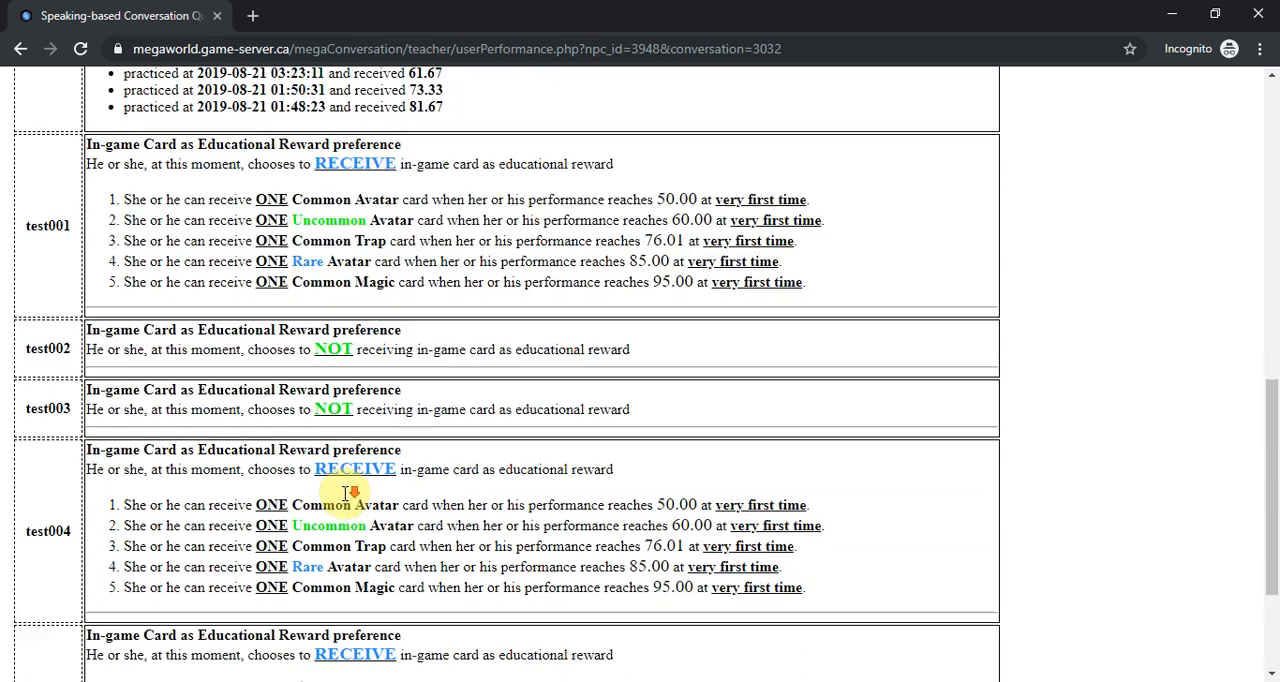
double_click(44, 167)
double_click(48, 226)
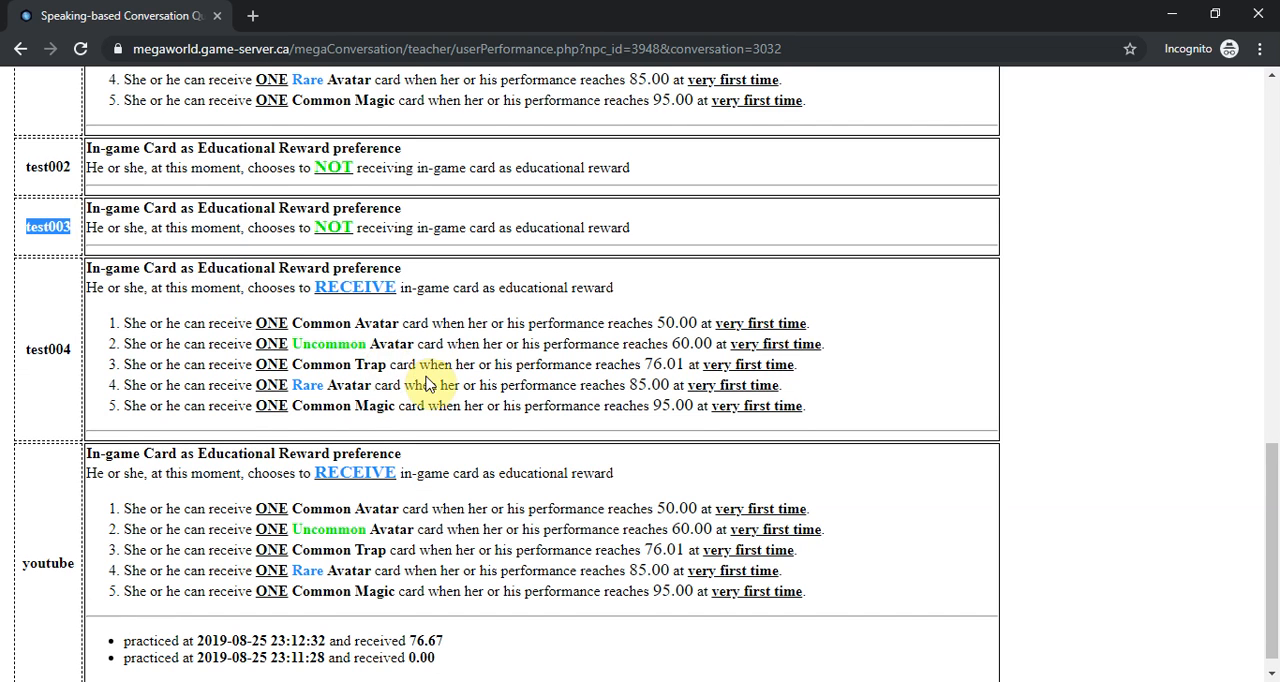
- Review the practice history and card reward preference of the learner listed directly above test001
scroll(435, 380, "up", 1)
scroll(439, 387, "up", 10)
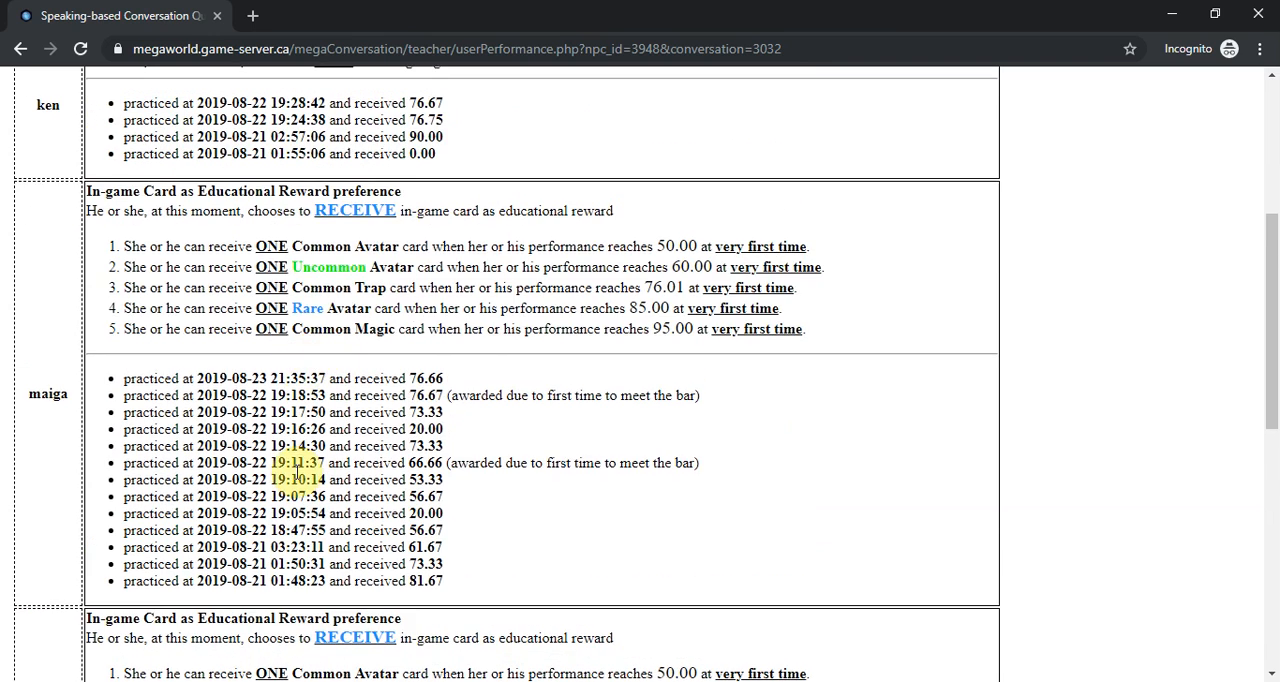
left_click_drag(410, 538, 200, 412)
scroll(300, 300, "up", 6)
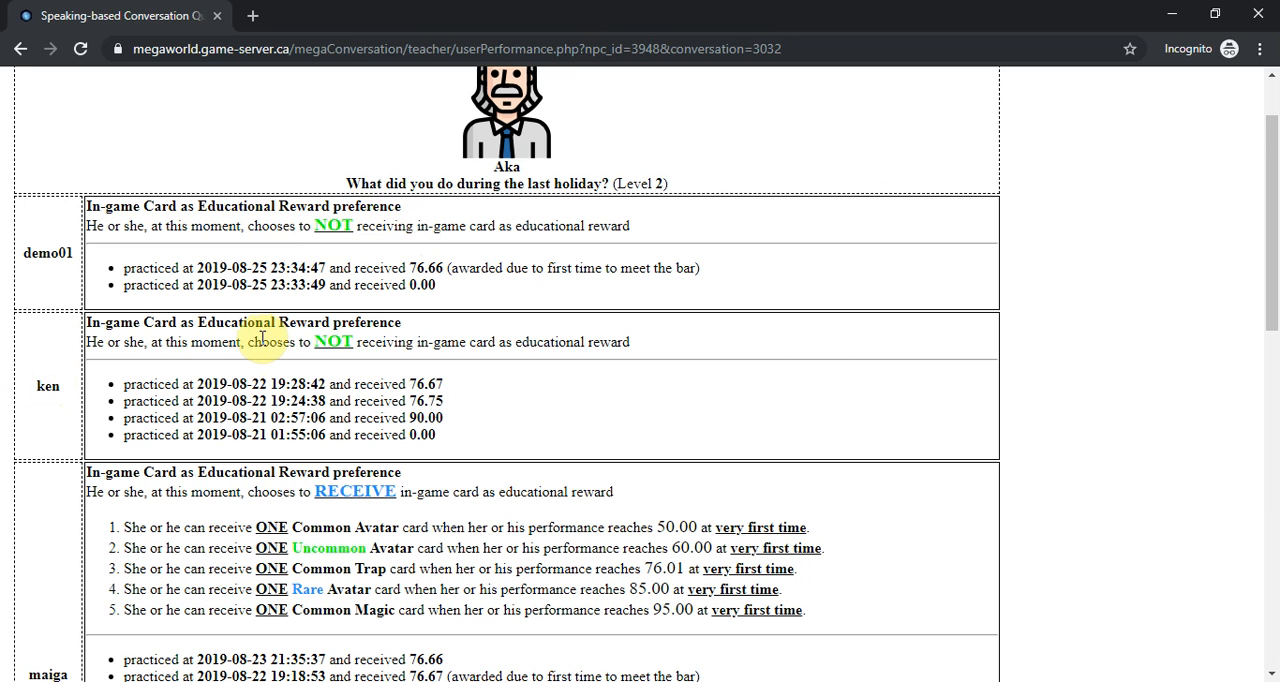
scroll(66, 630, "down", 1)
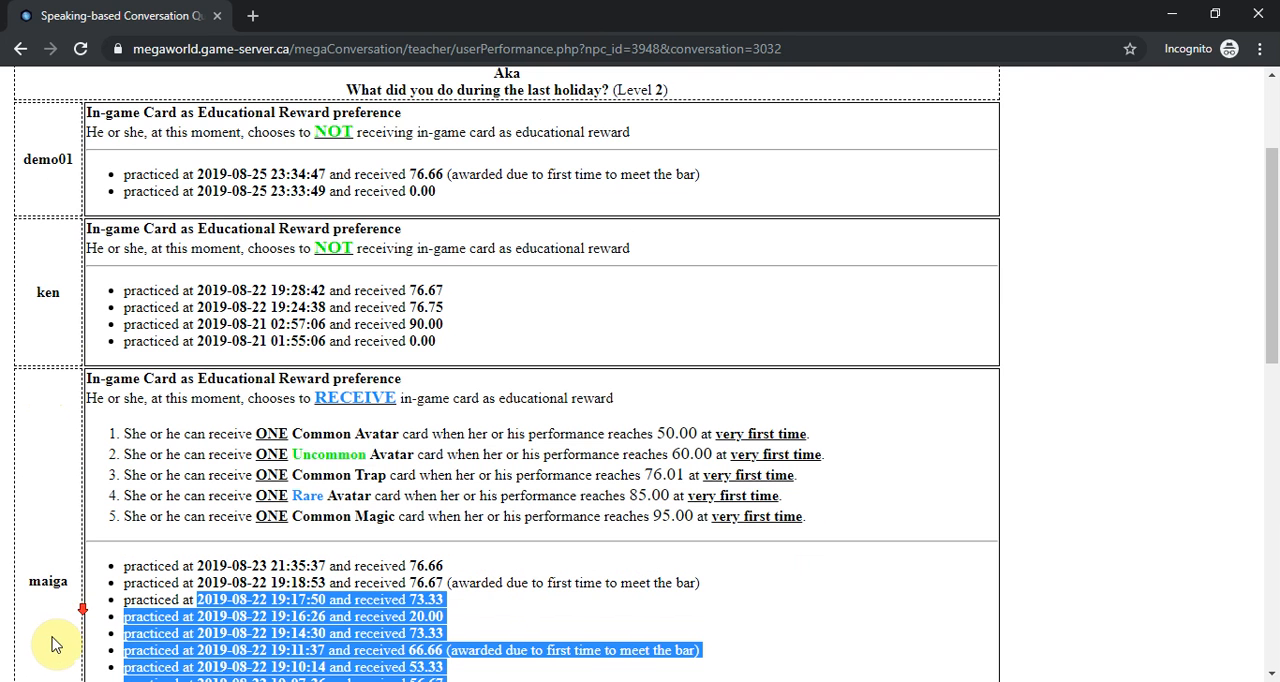
left_click_drag(262, 397, 372, 400)
left_click(519, 393)
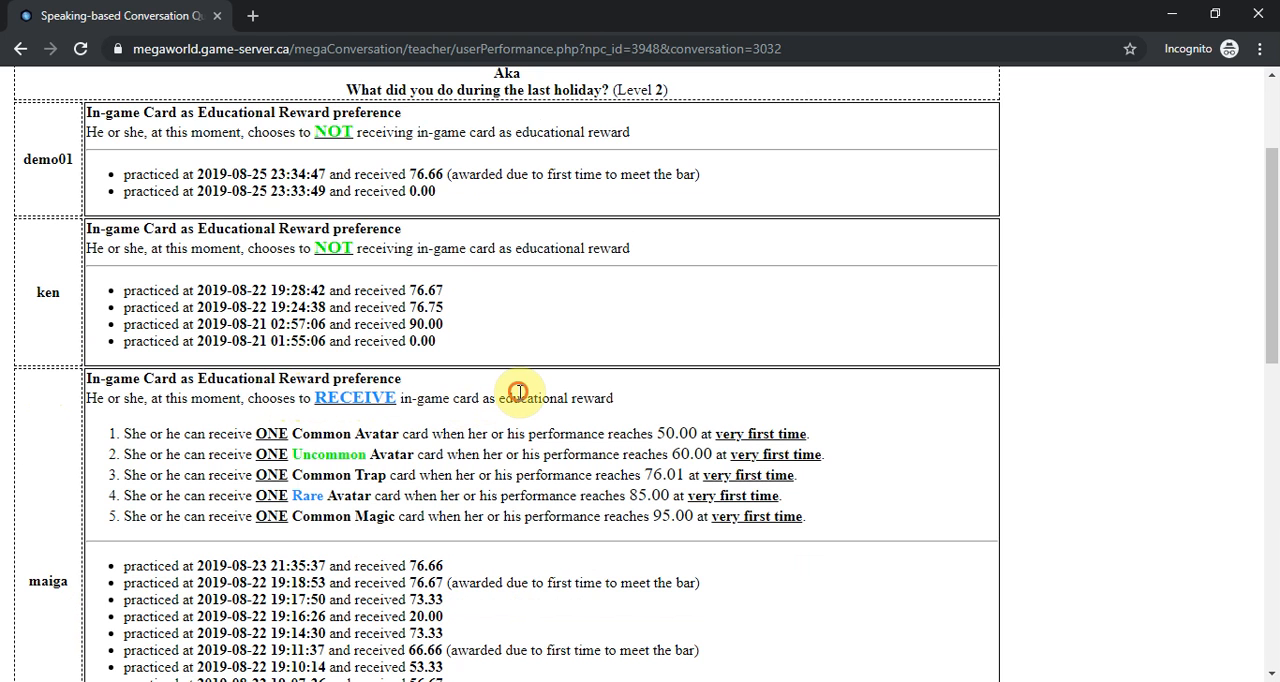
scroll(520, 393, "up", 2)
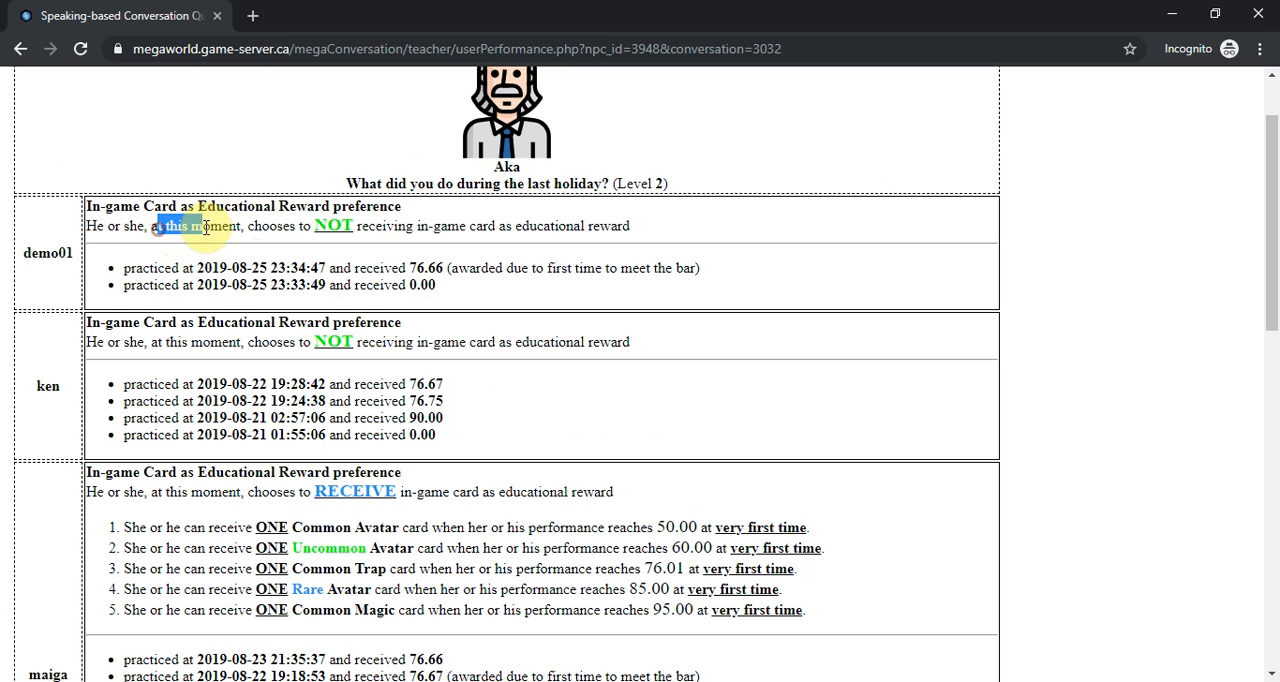
- Examine demo01's current in-game card preference against the scores and award note of its two practices
left_click_drag(246, 226, 131, 228)
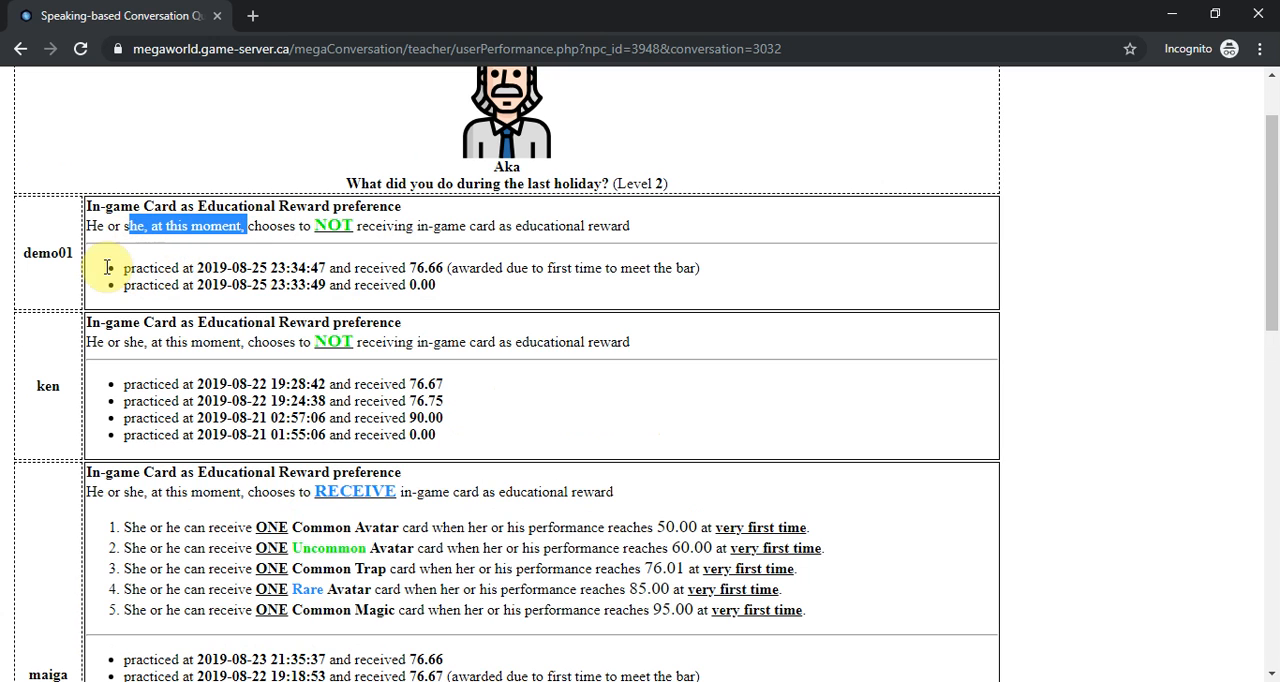
double_click(40, 250)
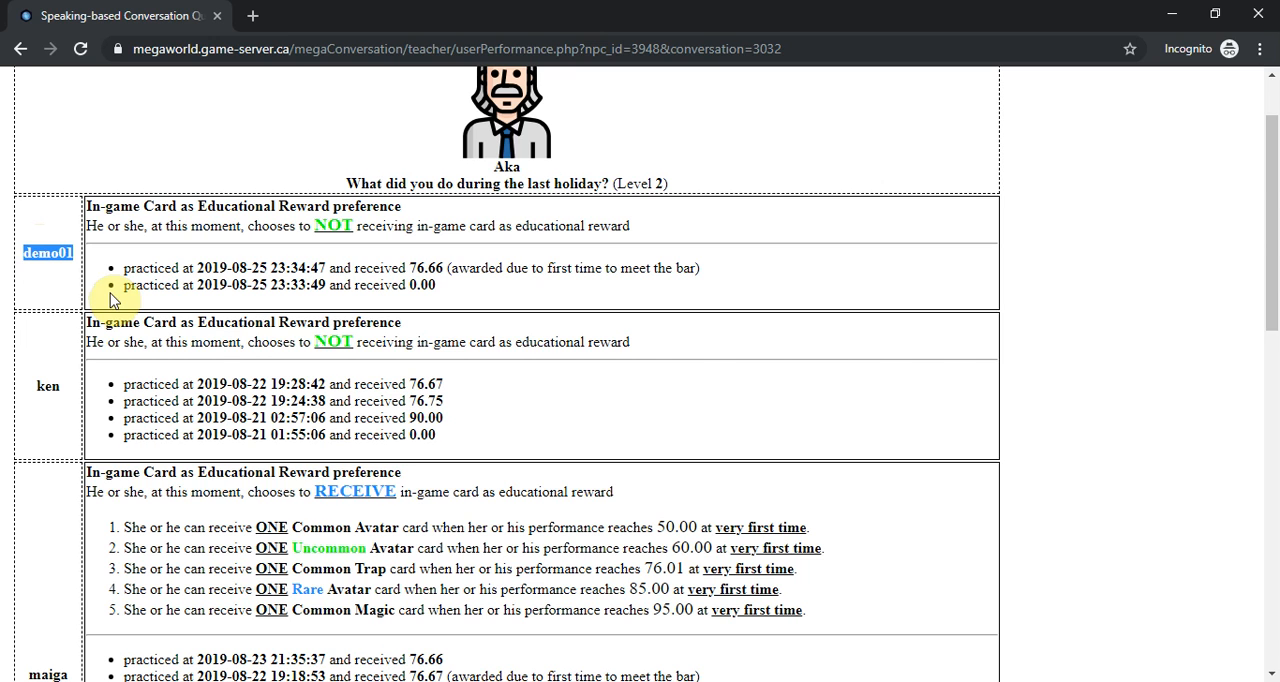
left_click_drag(407, 285, 474, 302)
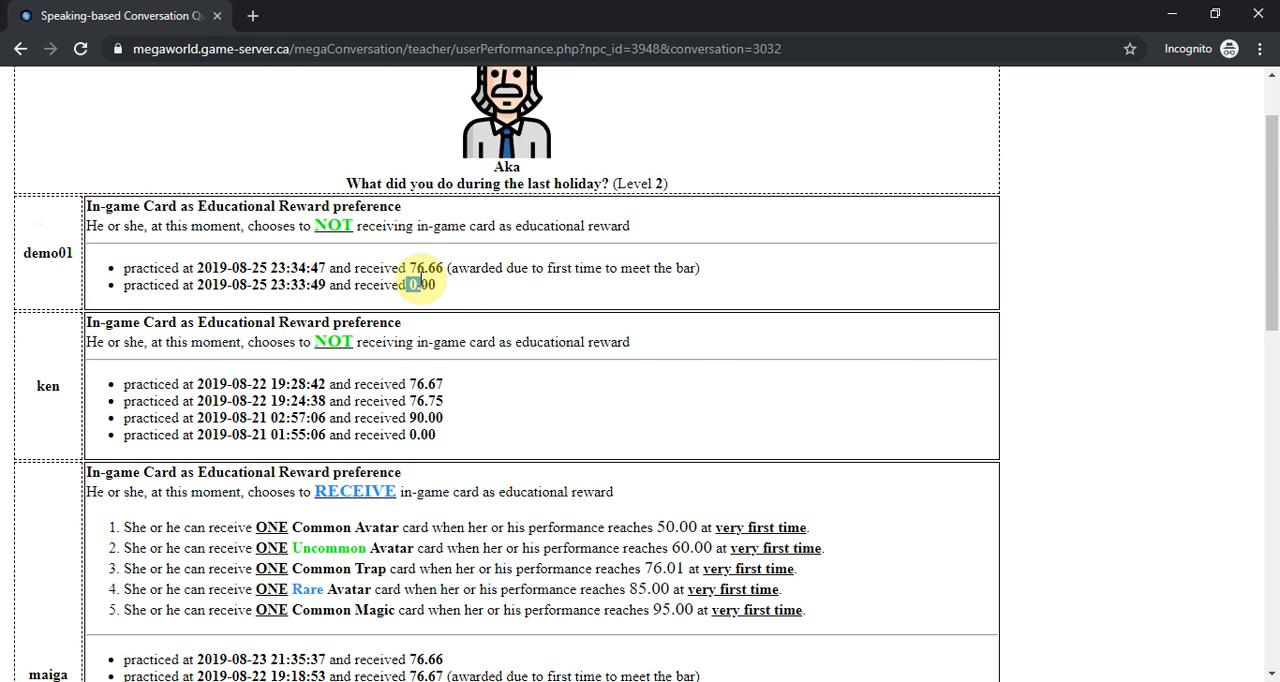
left_click_drag(406, 268, 446, 268)
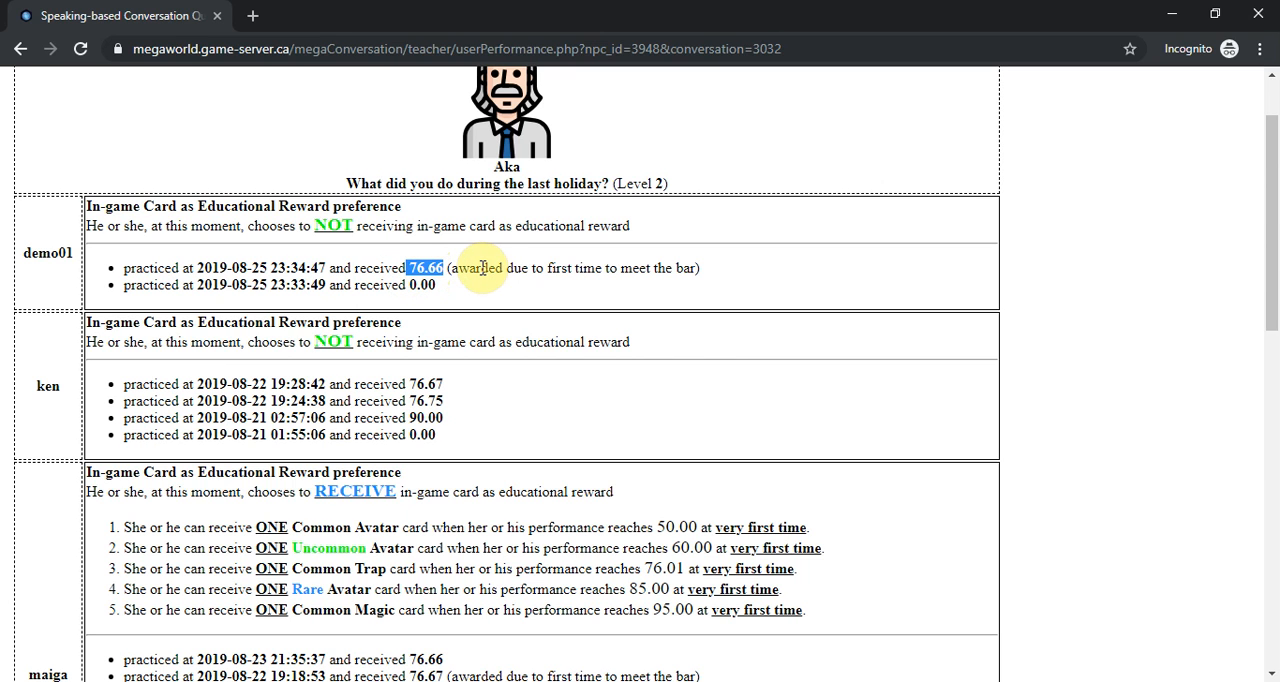
left_click(484, 268)
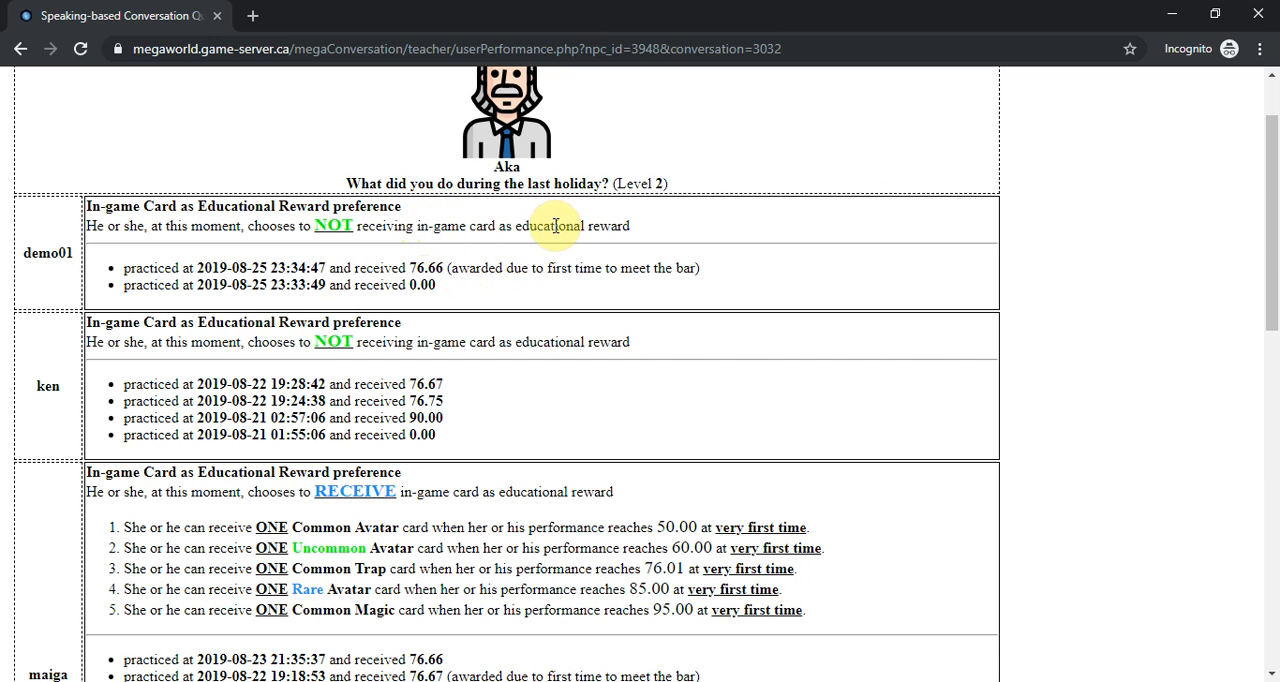
left_click_drag(157, 226, 395, 281)
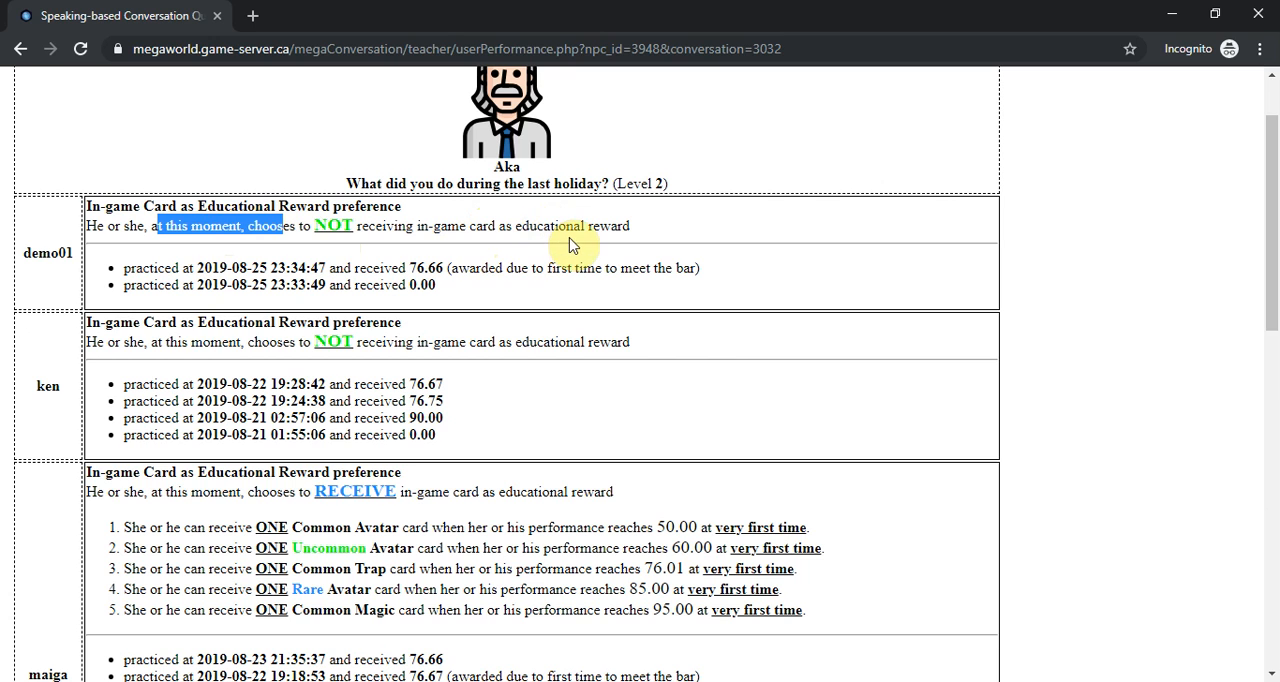
left_click(443, 268)
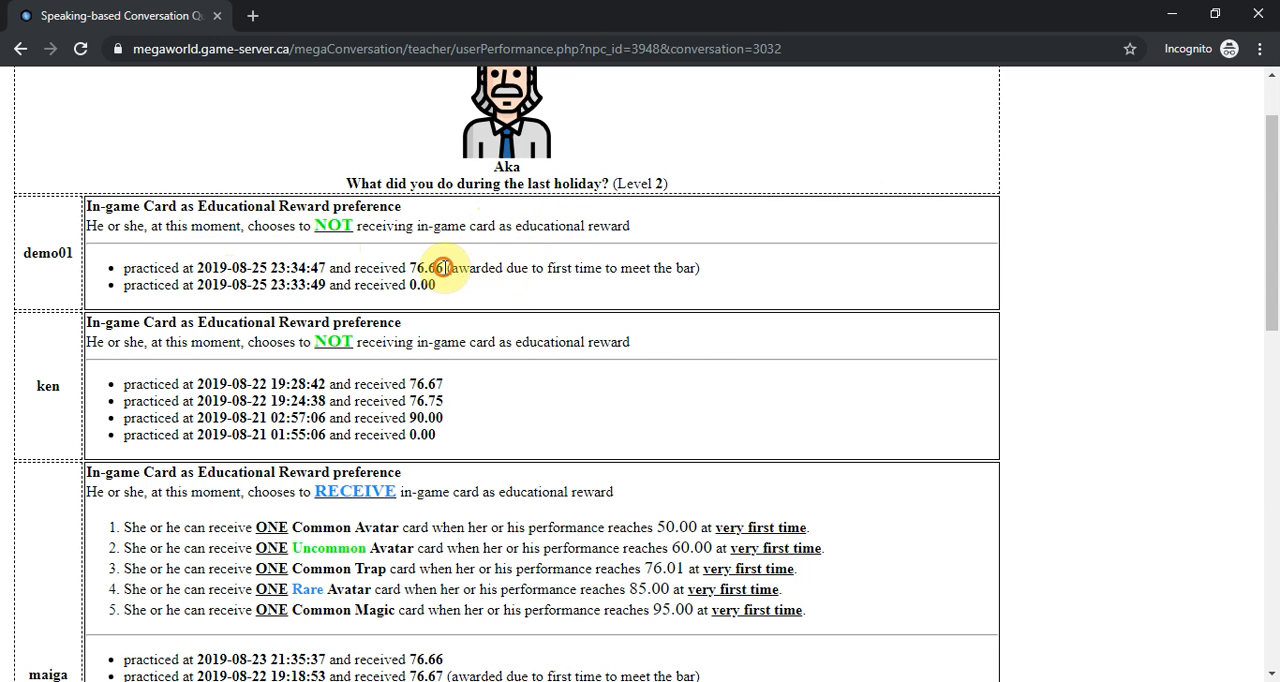
- Review the award note on demo01's most recent practice and return to the teacher main screen
left_click_drag(443, 268, 497, 268)
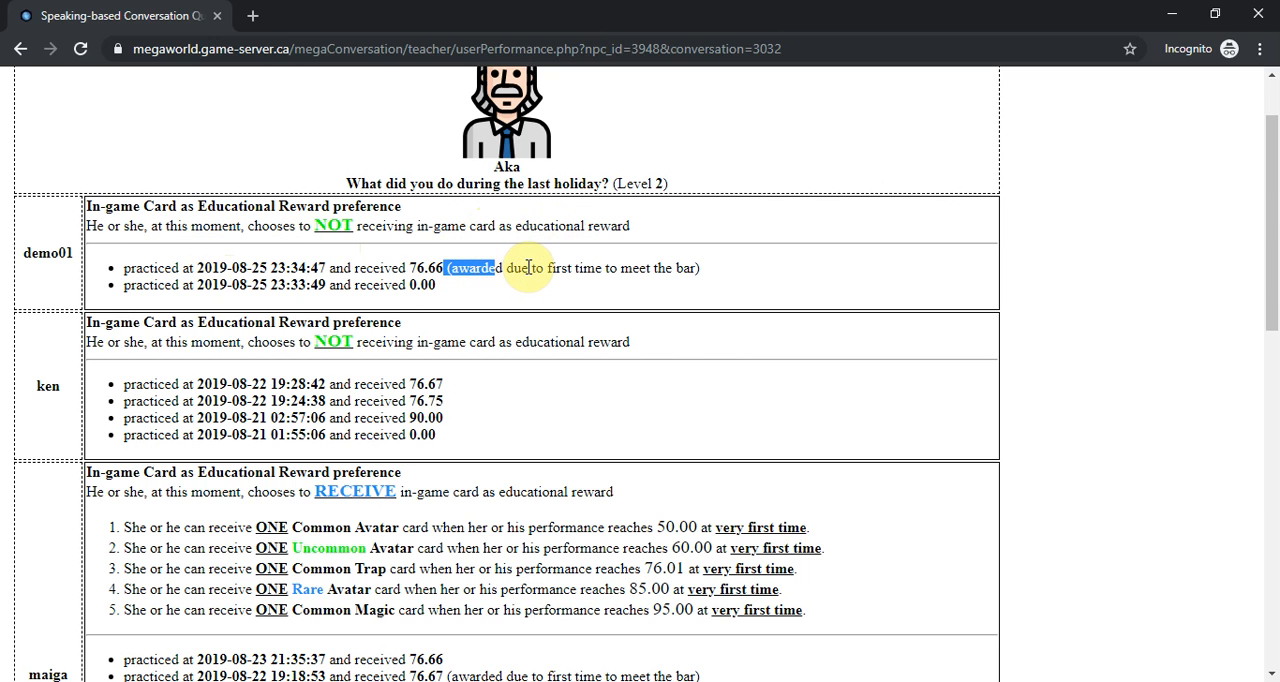
scroll(457, 303, "up", 1)
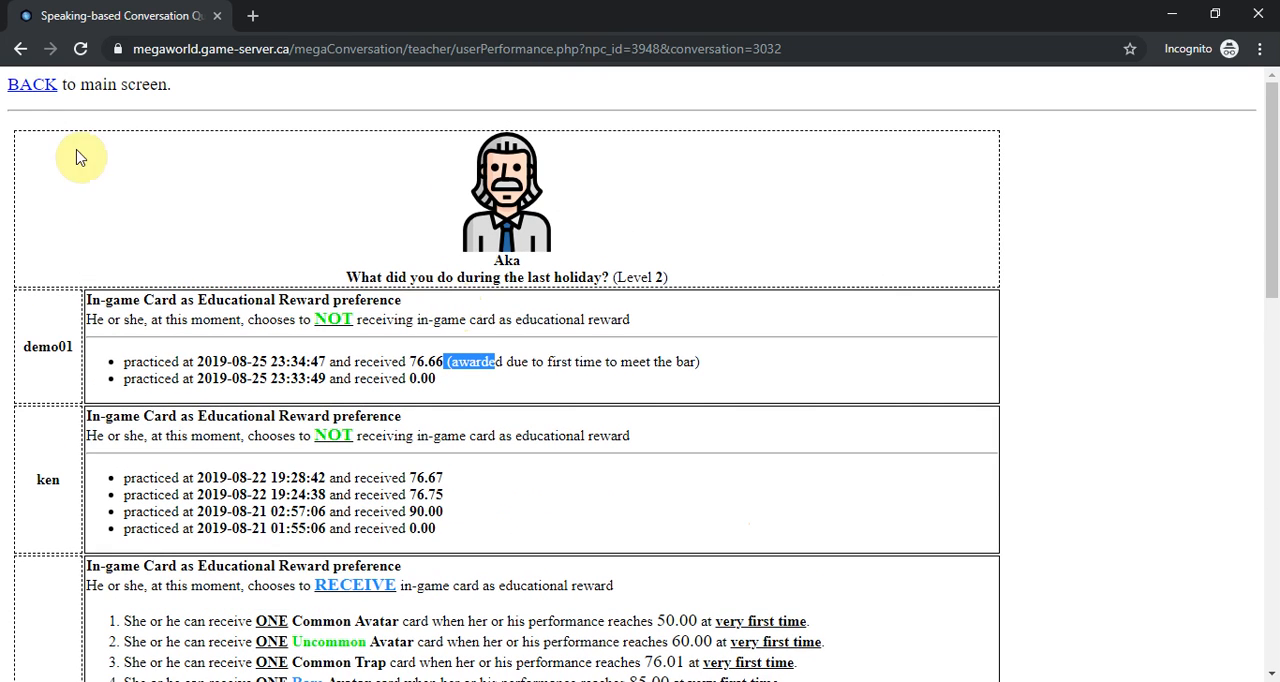
left_click(36, 88)
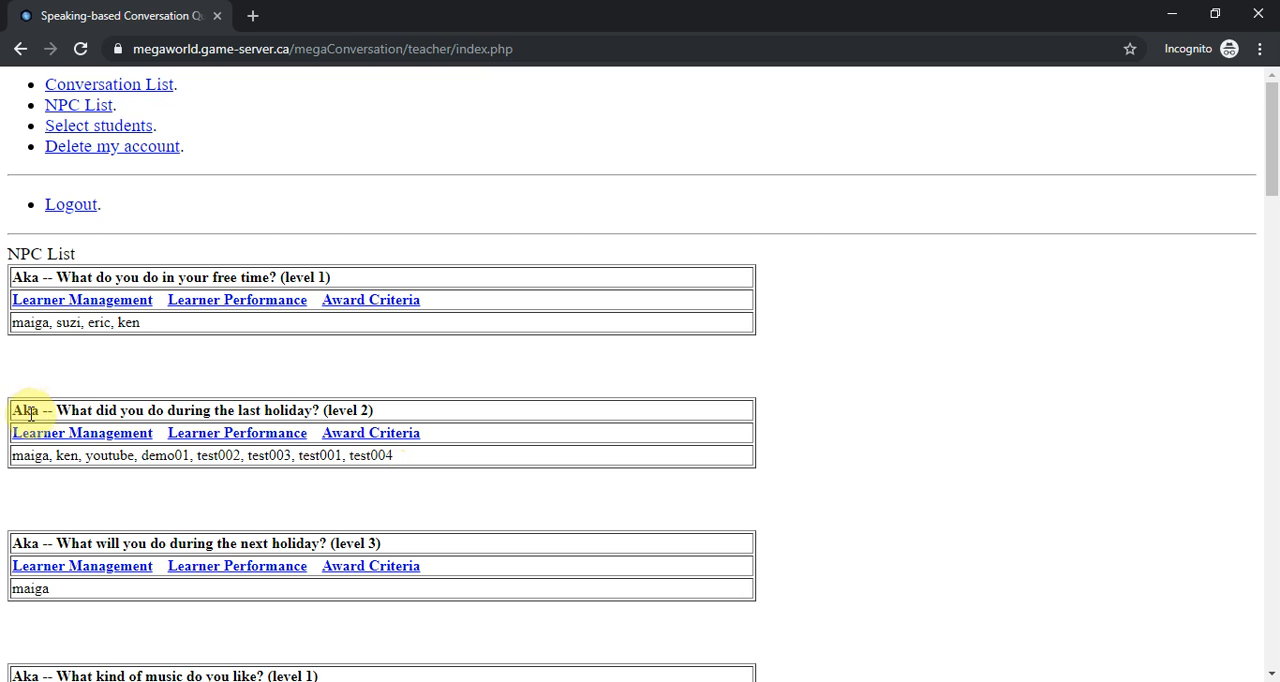
- Open the award criteria for Aka's "What did you do during the last holiday?" conversation and delete criteria 5
left_click(367, 440)
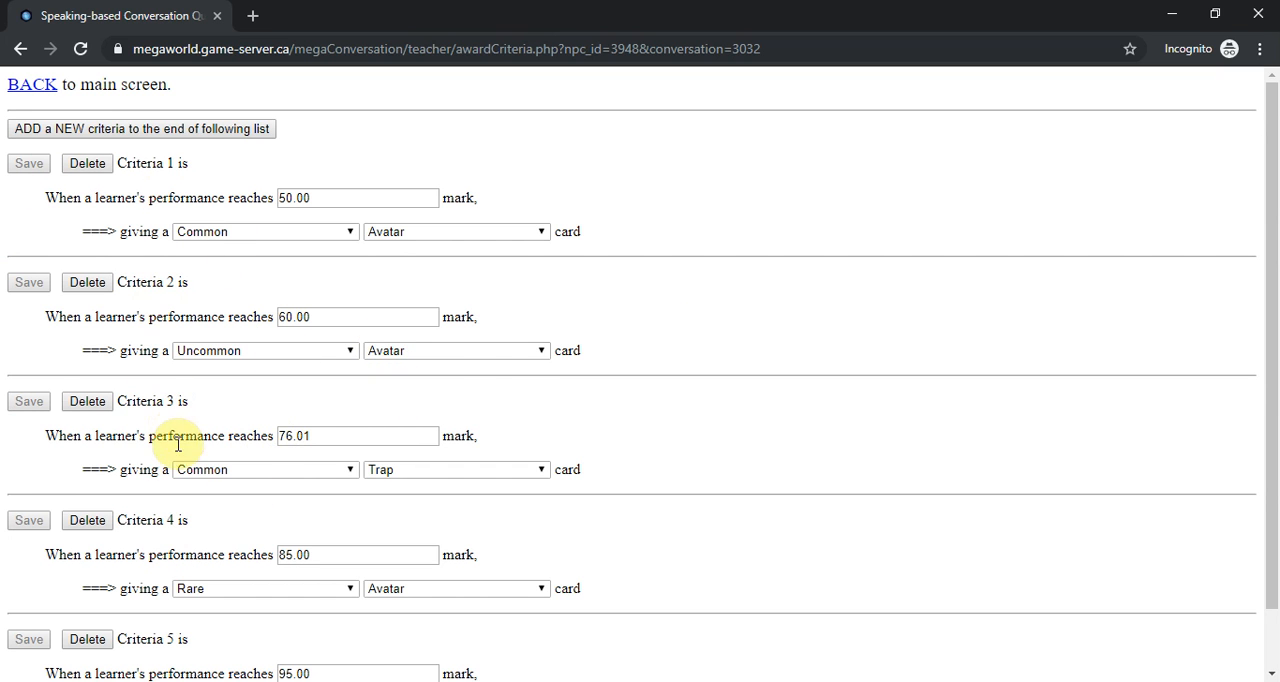
scroll(171, 429, "down", 1)
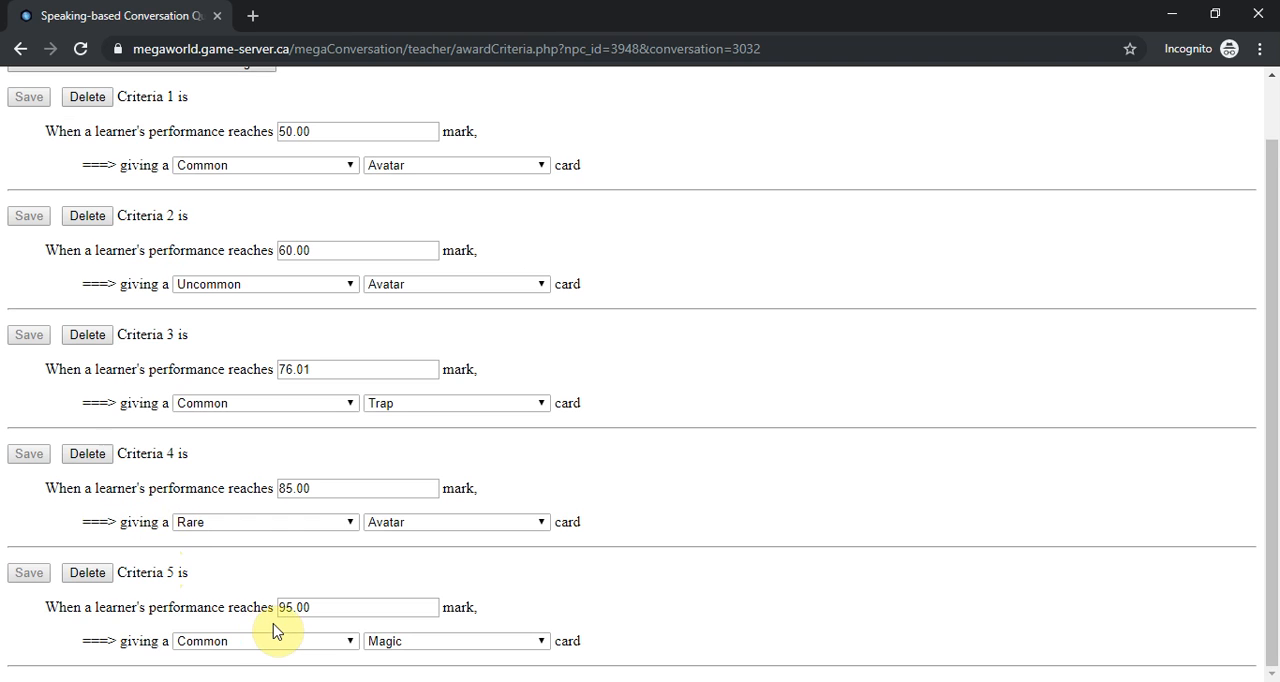
left_click(87, 573)
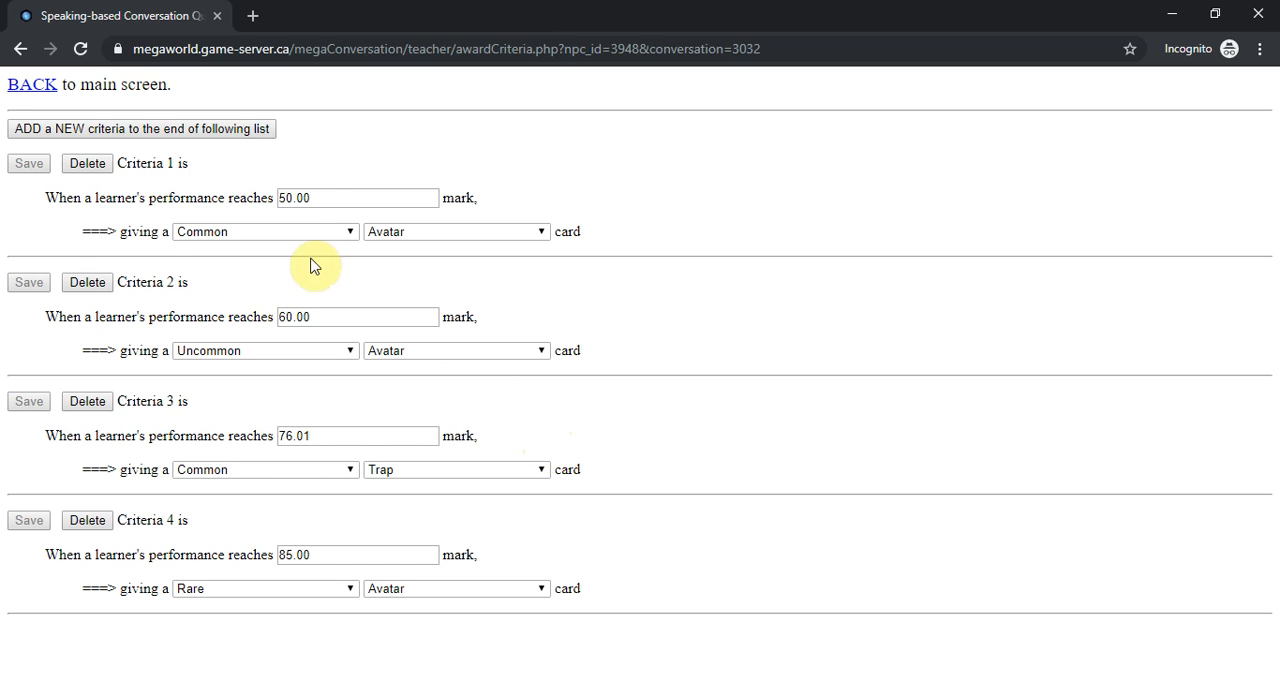
- Set the performance mark of criteria 1 to 51 and save that criteria
left_click(318, 197)
double_click(318, 197)
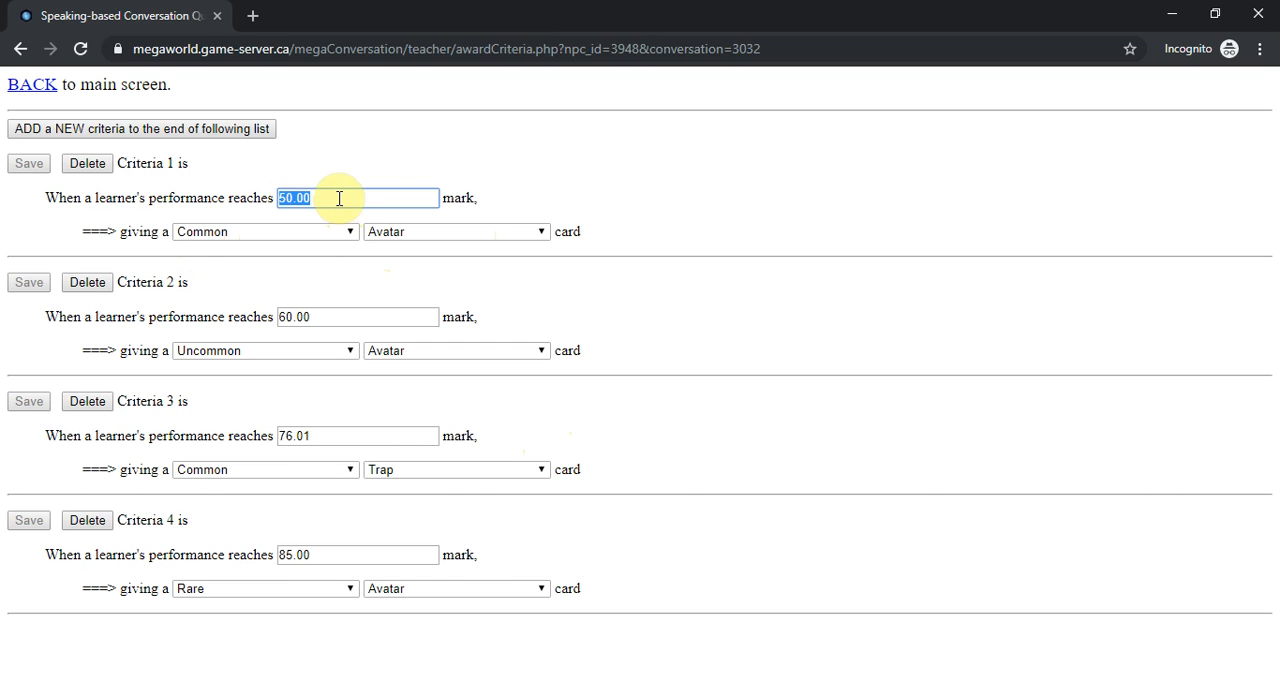
left_click_drag(339, 198, 224, 201)
type("51")
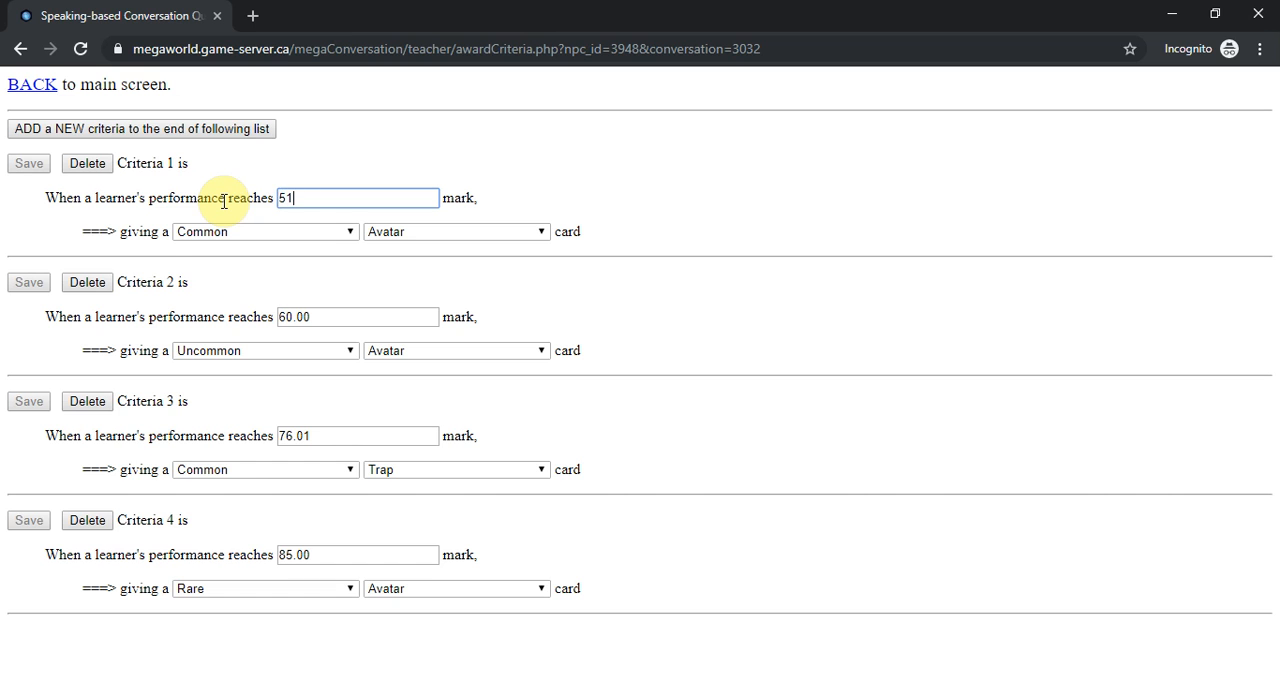
key("Tab")
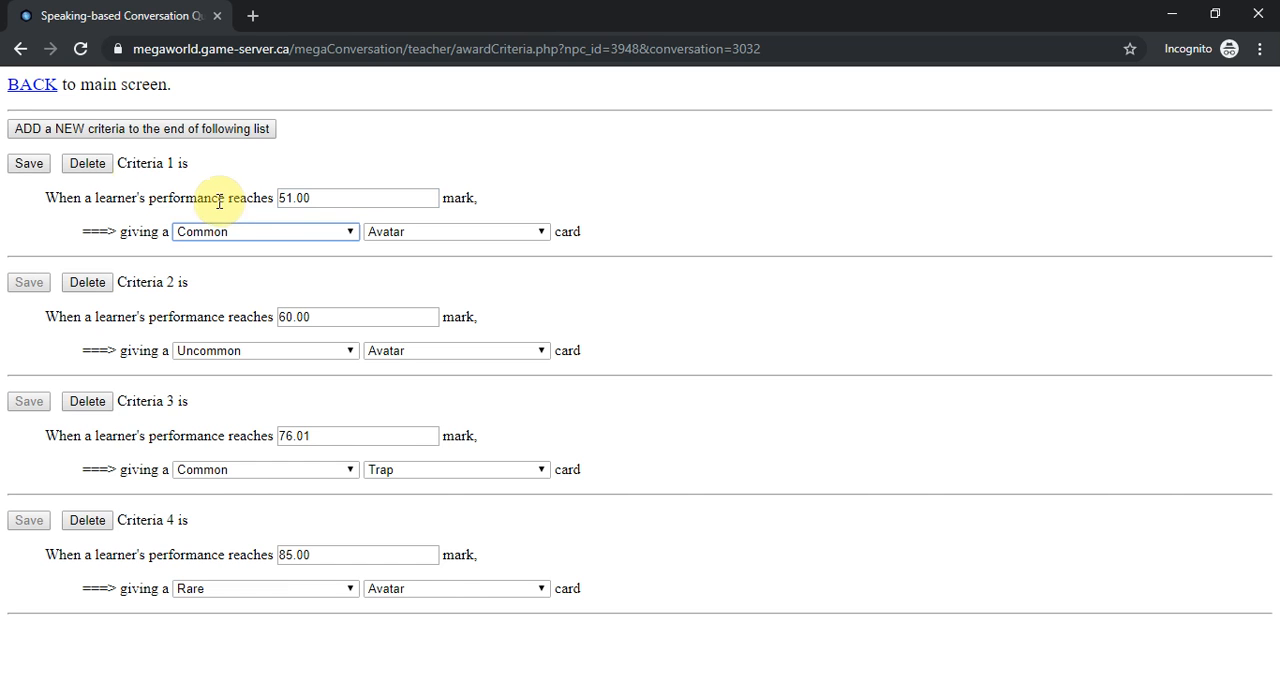
left_click(28, 168)
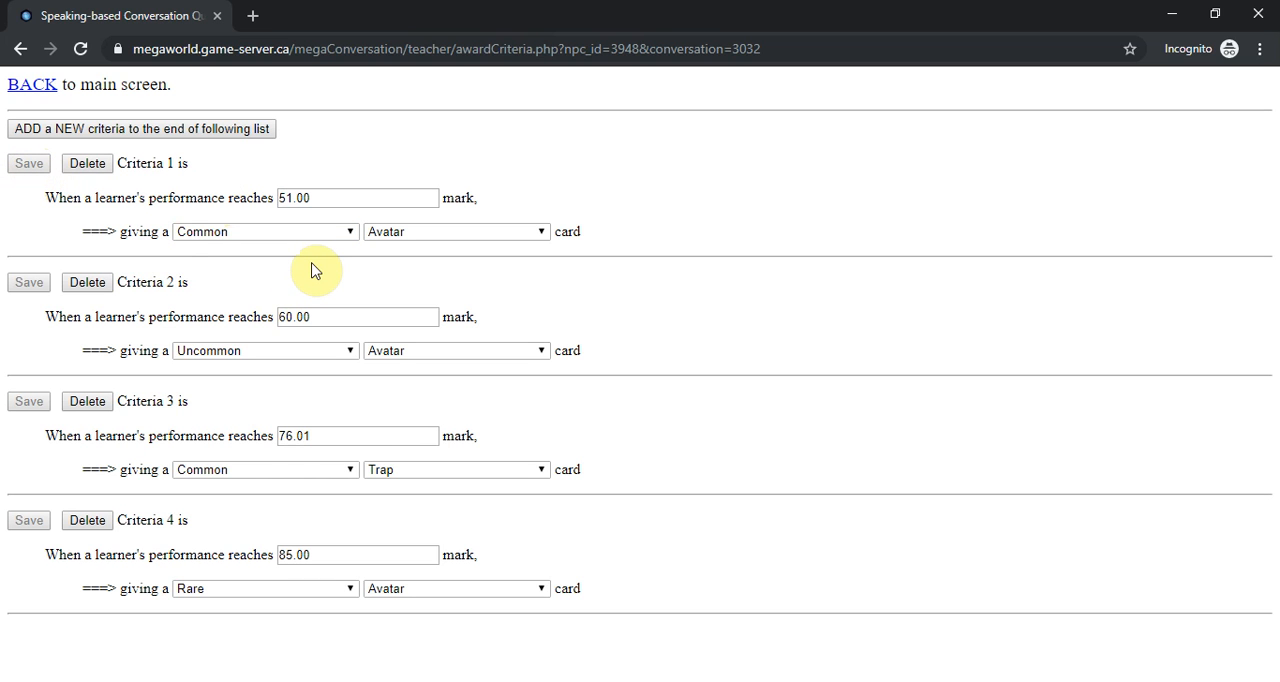
- Reopen the award criteria of Aka's last-holiday conversation from the main screen and add a new criteria to the end of the list
left_click(38, 86)
left_click(394, 432)
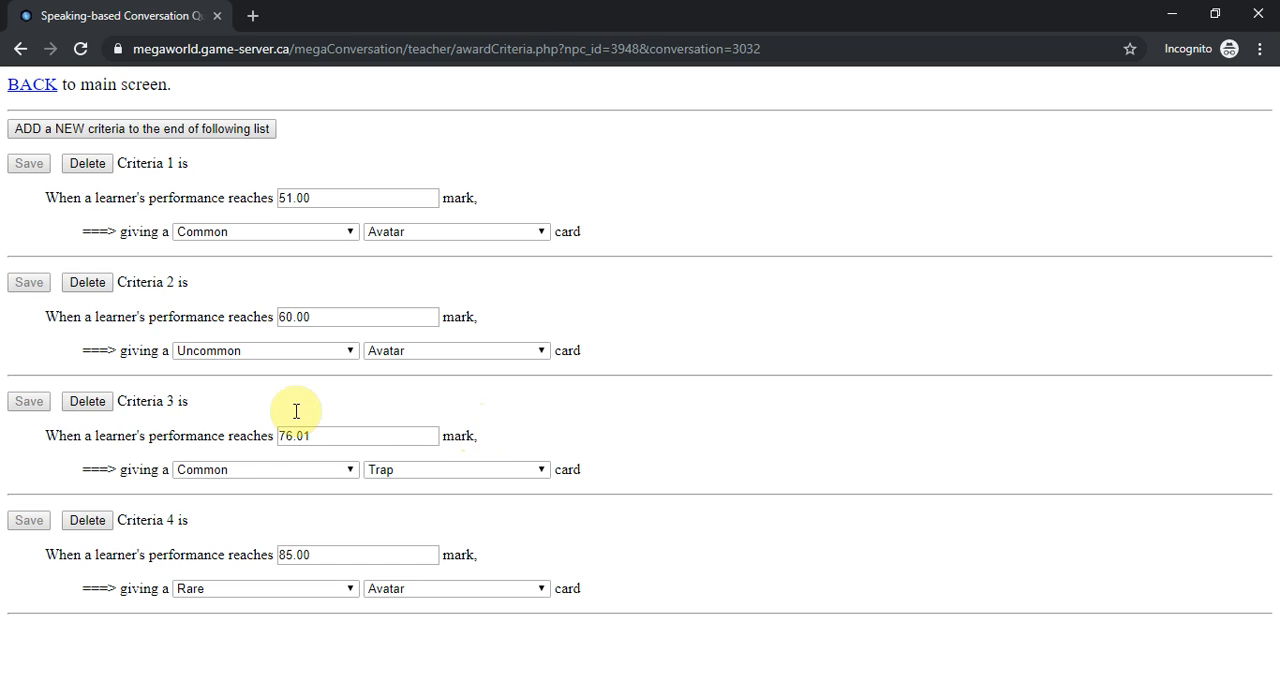
left_click(193, 132)
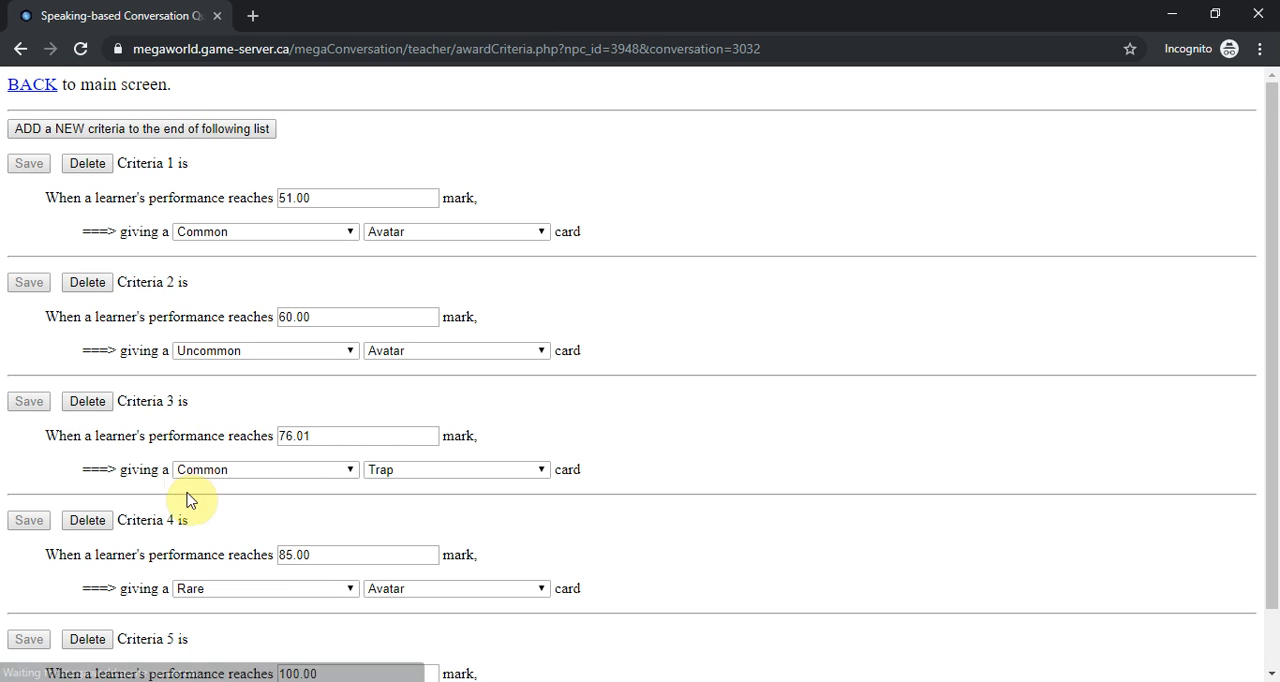
scroll(171, 653, "down", 1)
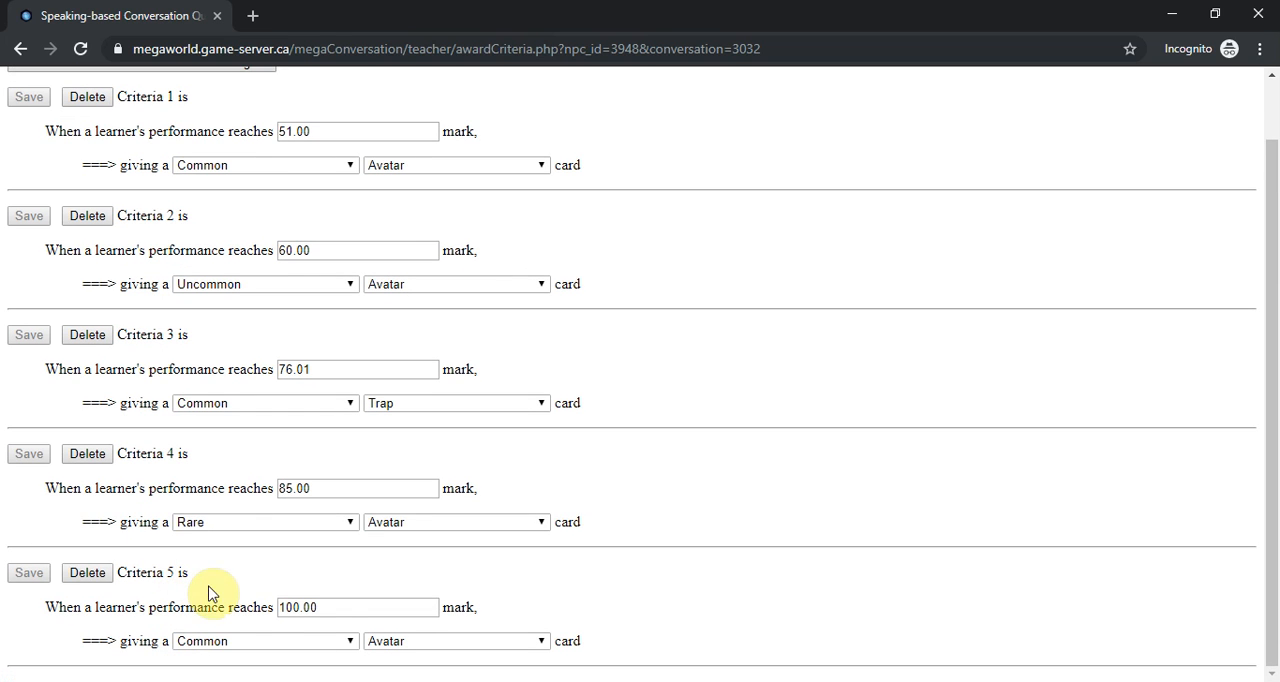
- Examine the default mark and the available card rarity and card type options of the new criteria 5
double_click(300, 607)
left_click(377, 585)
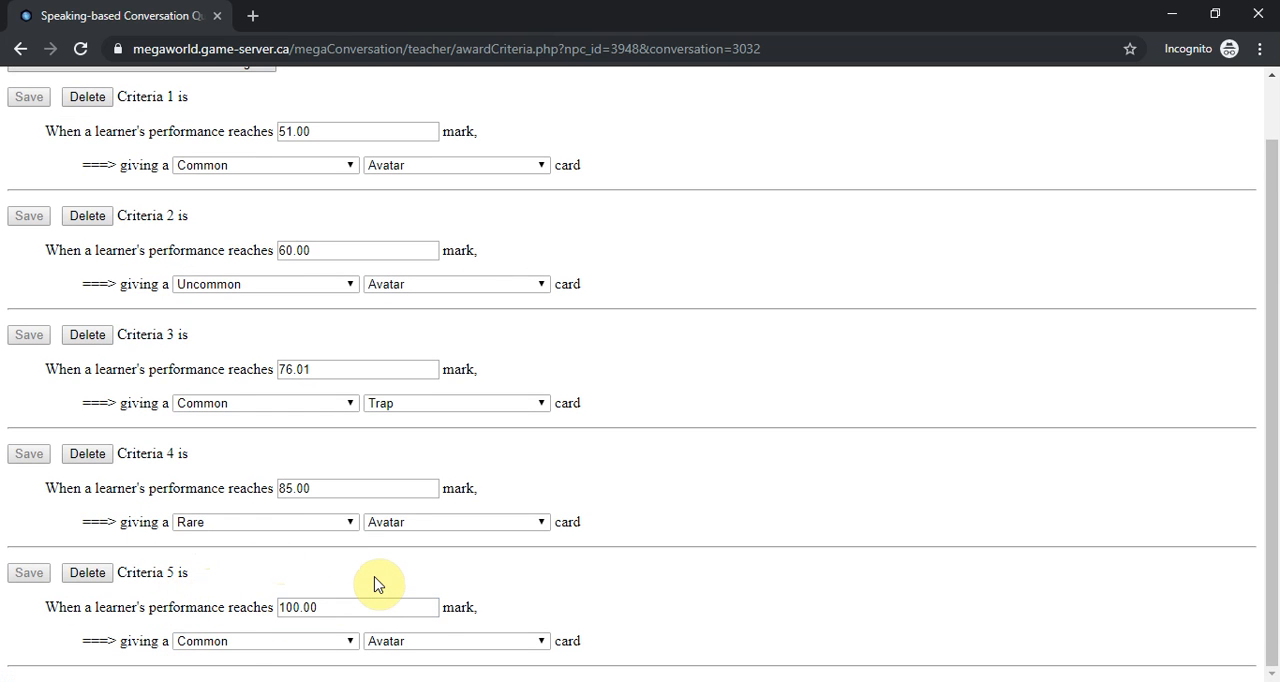
left_click(343, 641)
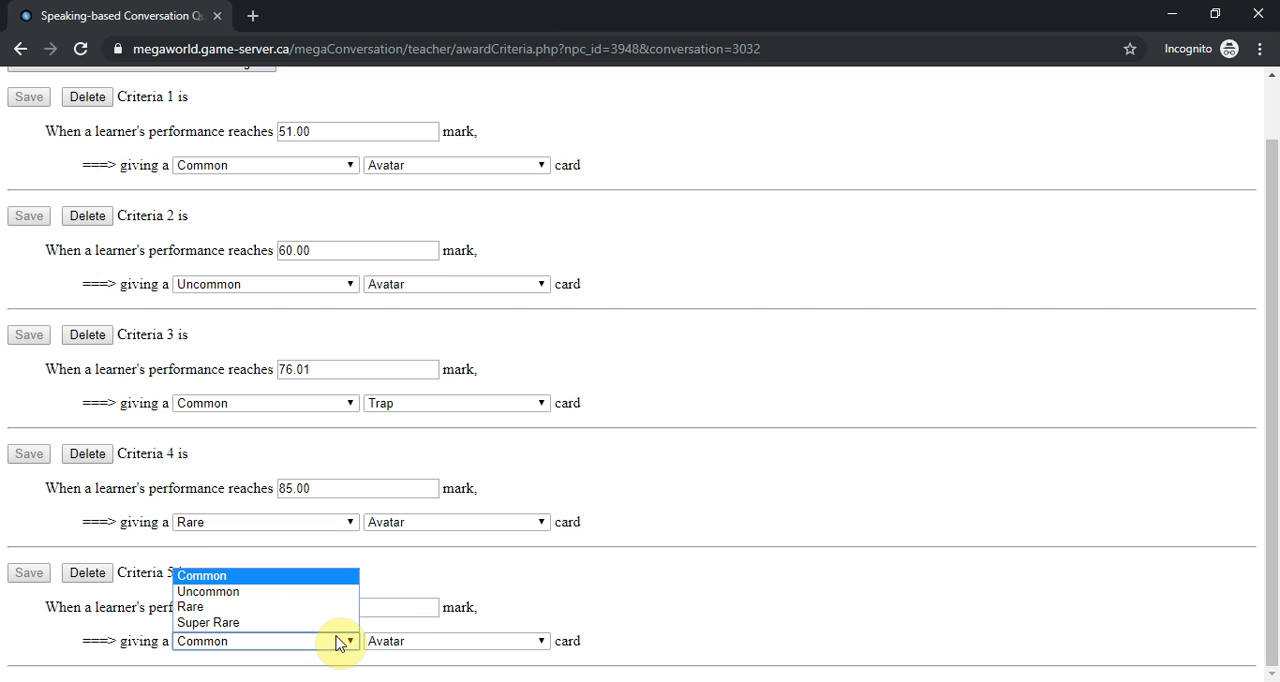
left_click(450, 652)
left_click(452, 648)
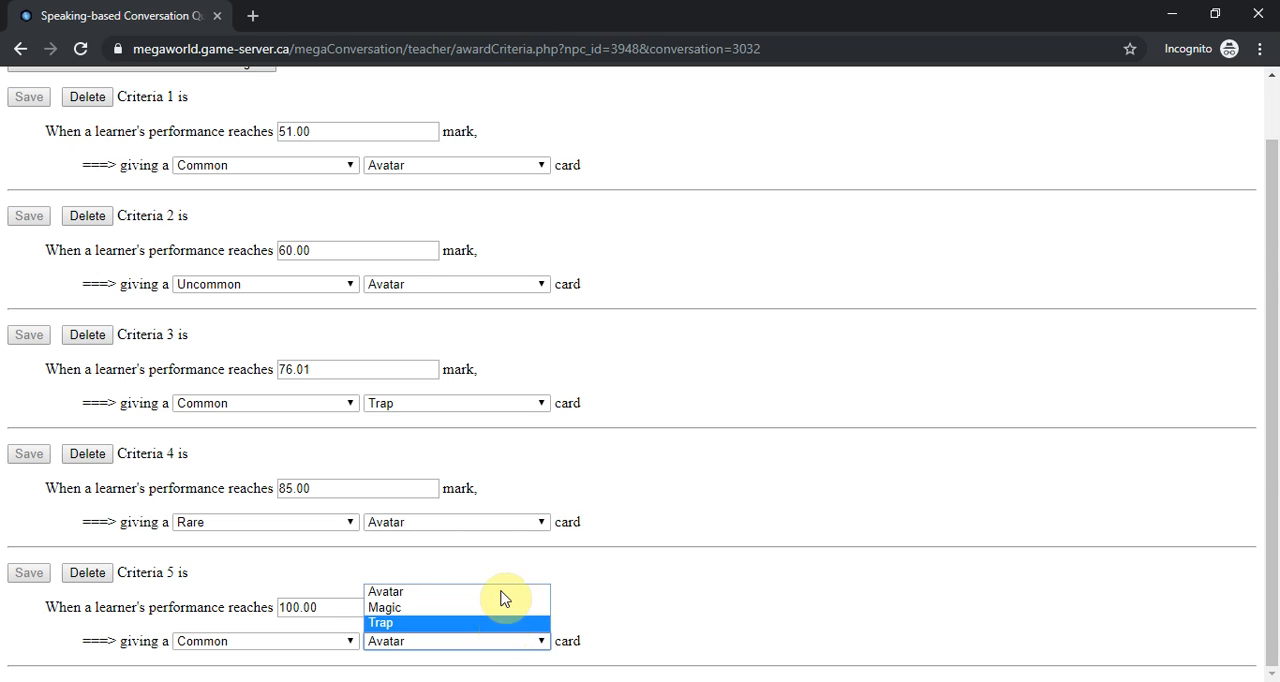
left_click(322, 645)
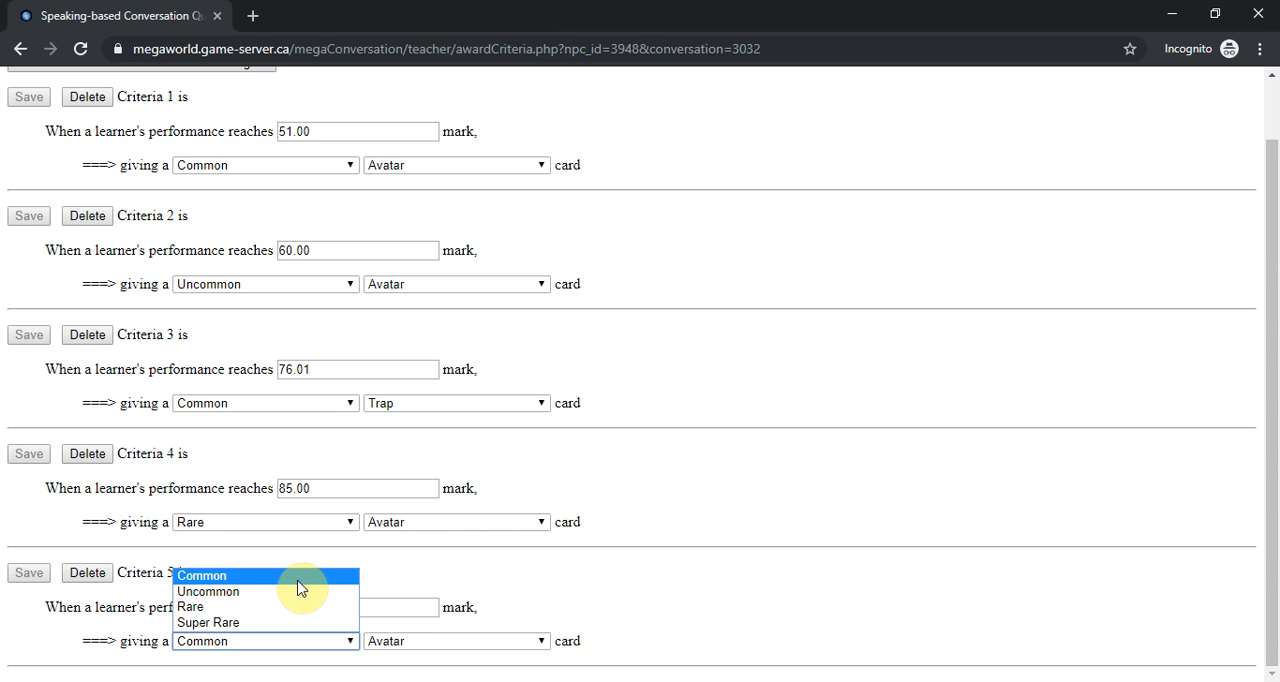
left_click(588, 598)
- Set criteria 5 to award a Common Magic card at a 95 mark and save it
left_click_drag(345, 607, 213, 599)
type("95")
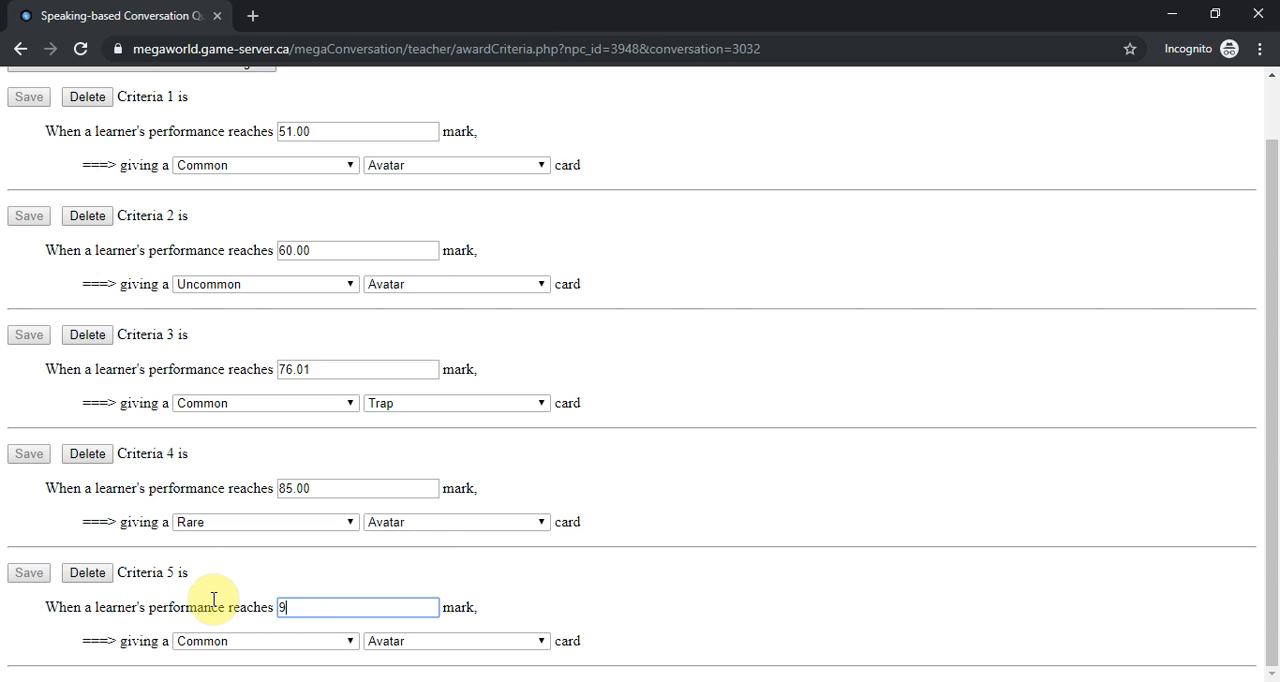
left_click(237, 652)
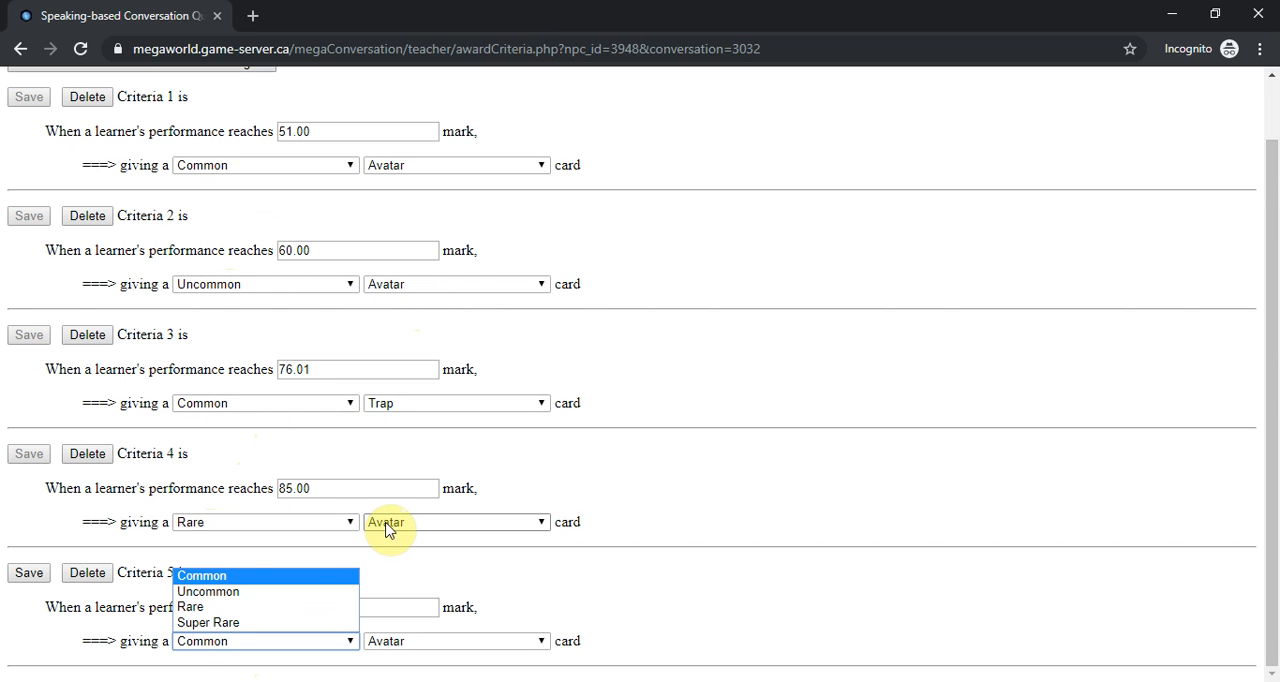
left_click(400, 645)
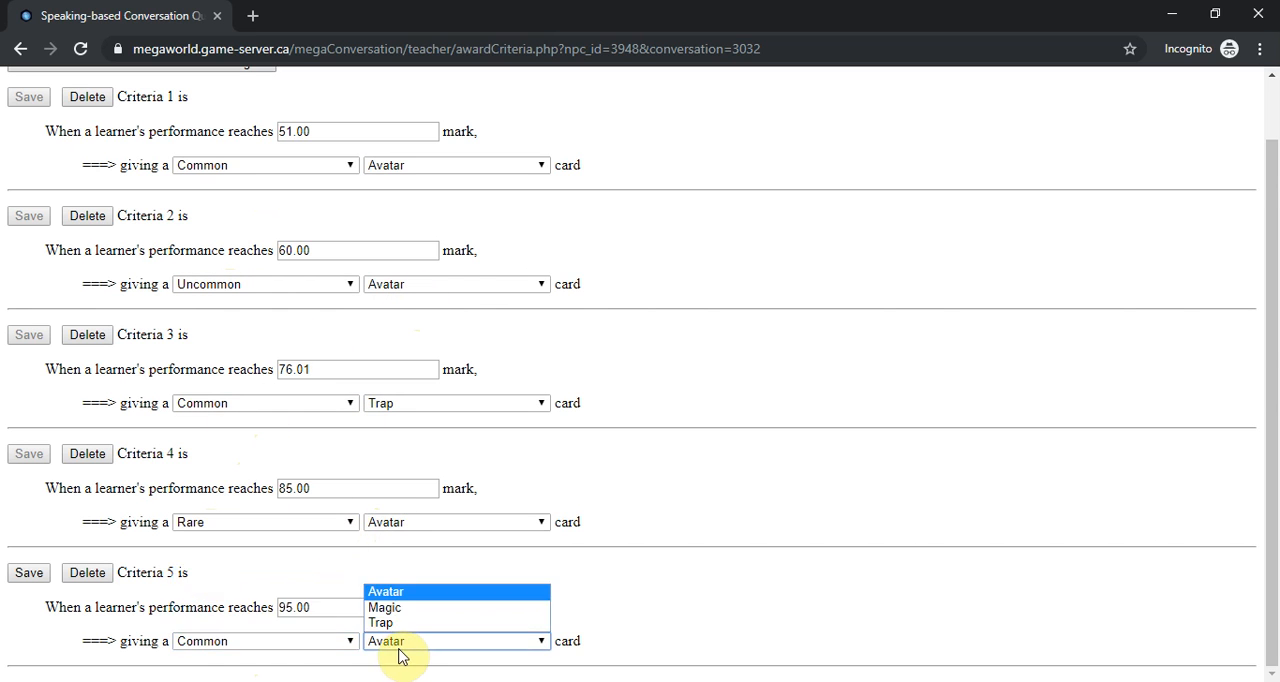
left_click(413, 608)
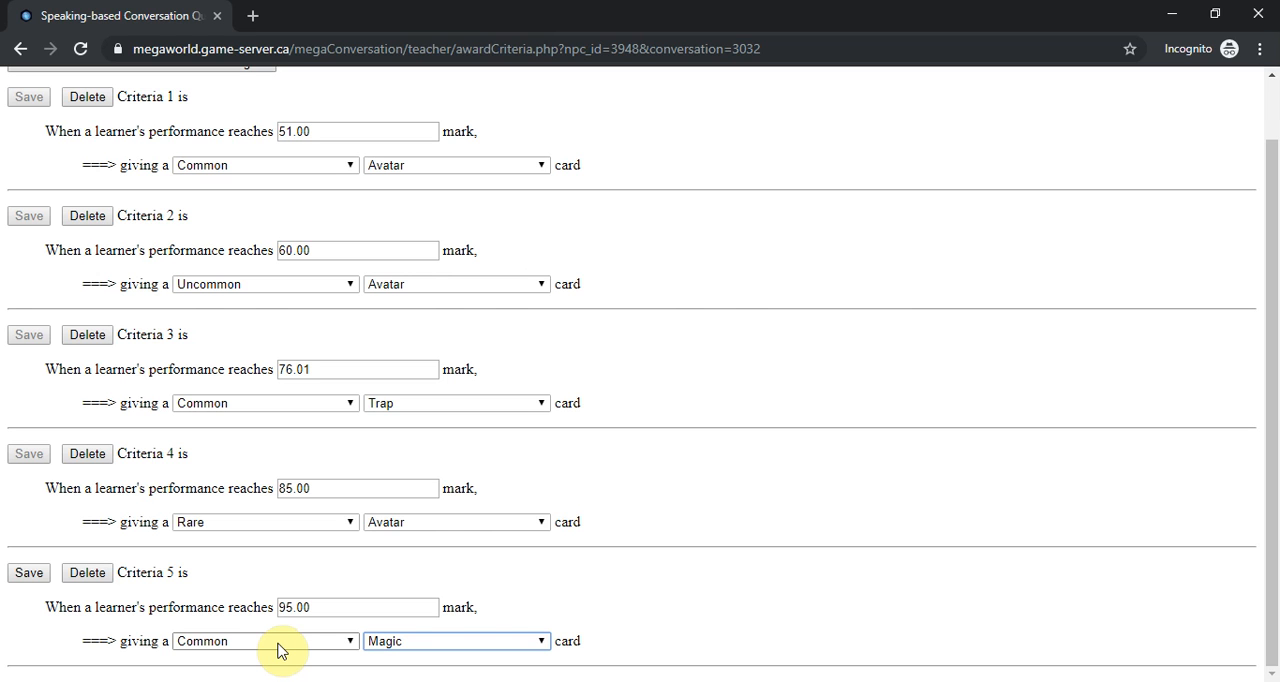
left_click(28, 572)
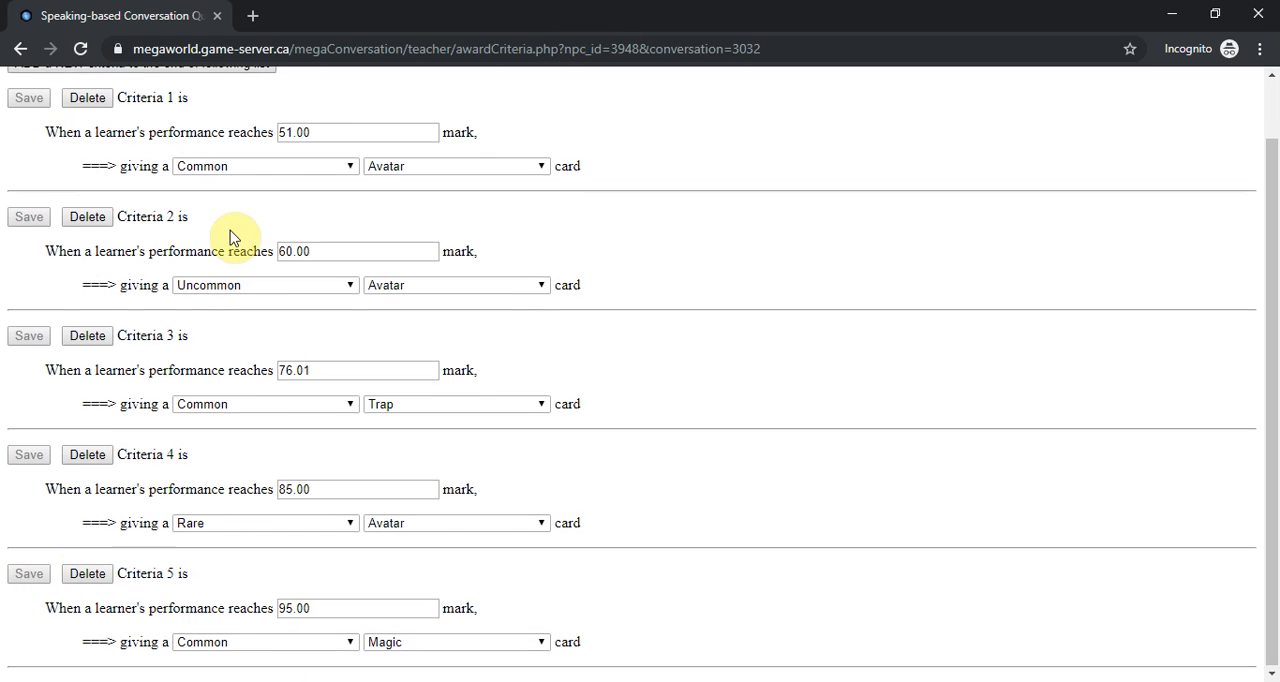
- Return to the teacher main screen and open the Conversation List
scroll(236, 236, "up", 1)
left_click(32, 85)
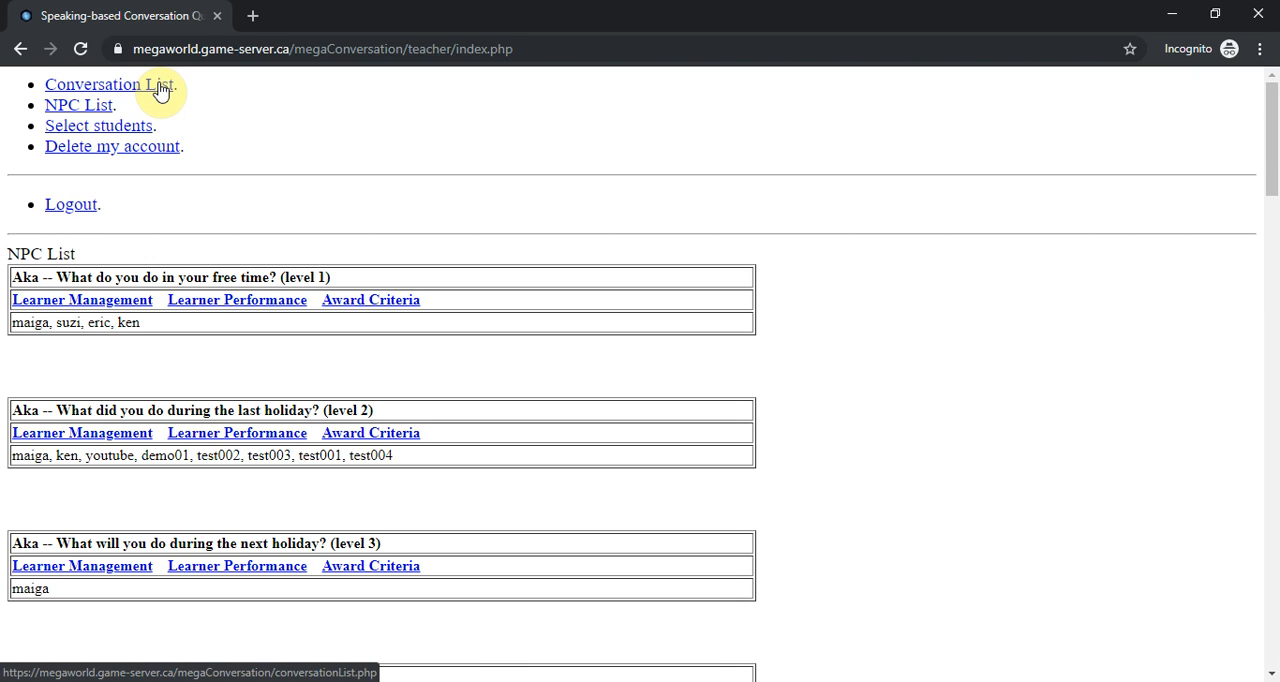
left_click(158, 88)
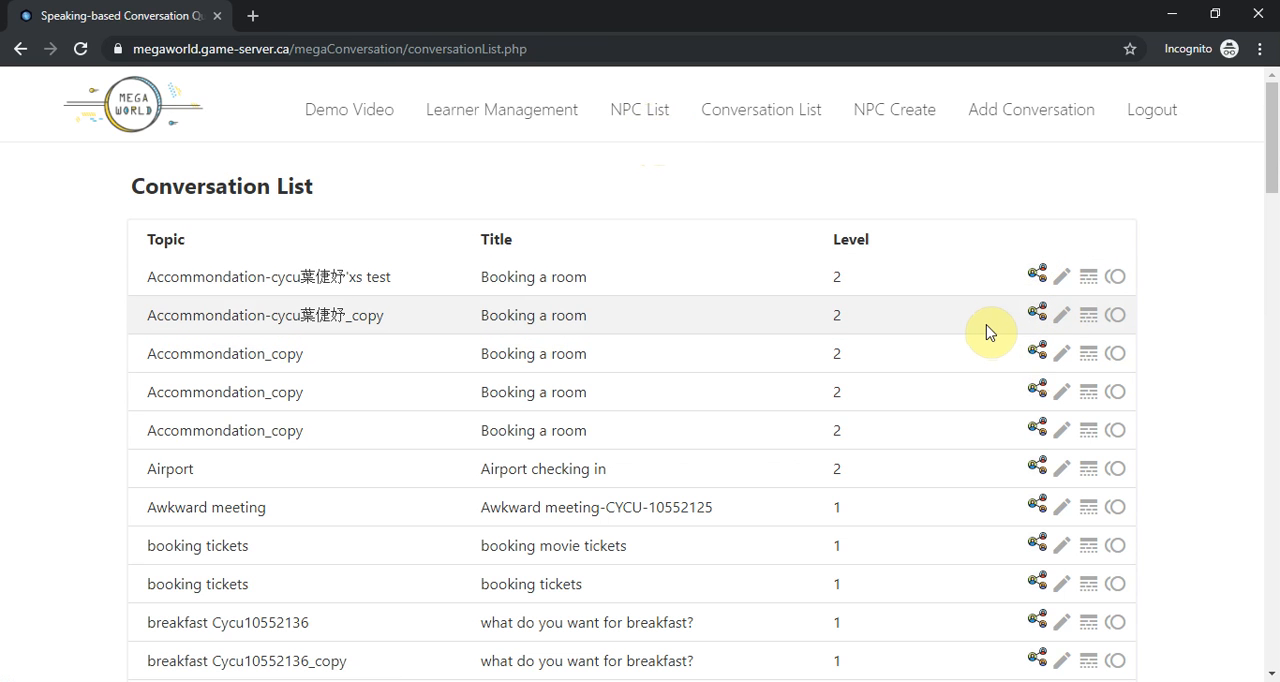
- View the NPC List of Aka's conversations and go back to the Conversation List
left_click(779, 121)
left_click(634, 118)
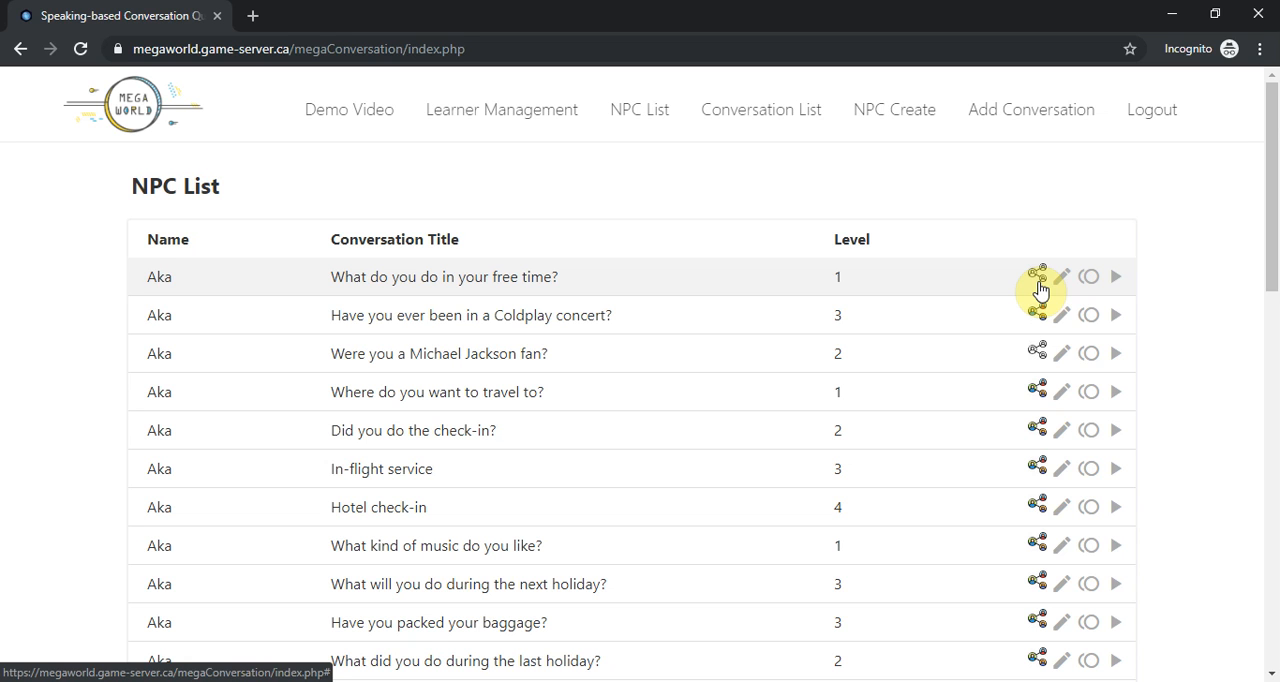
left_click(755, 117)
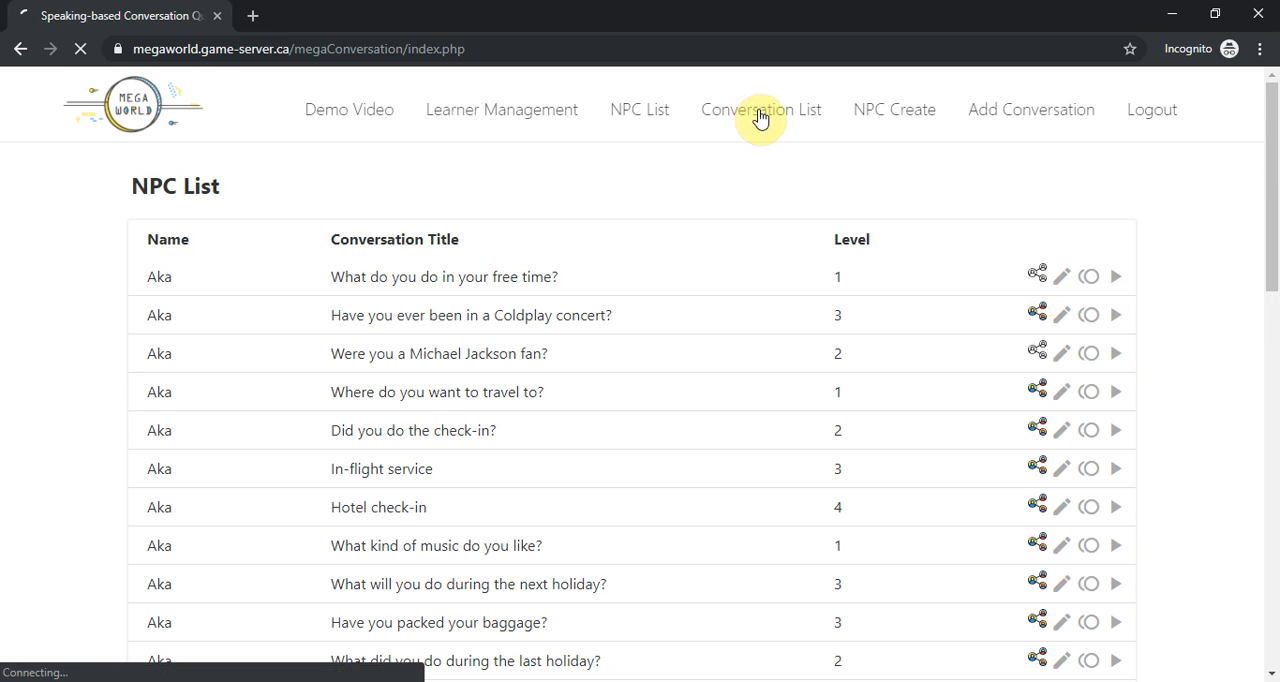